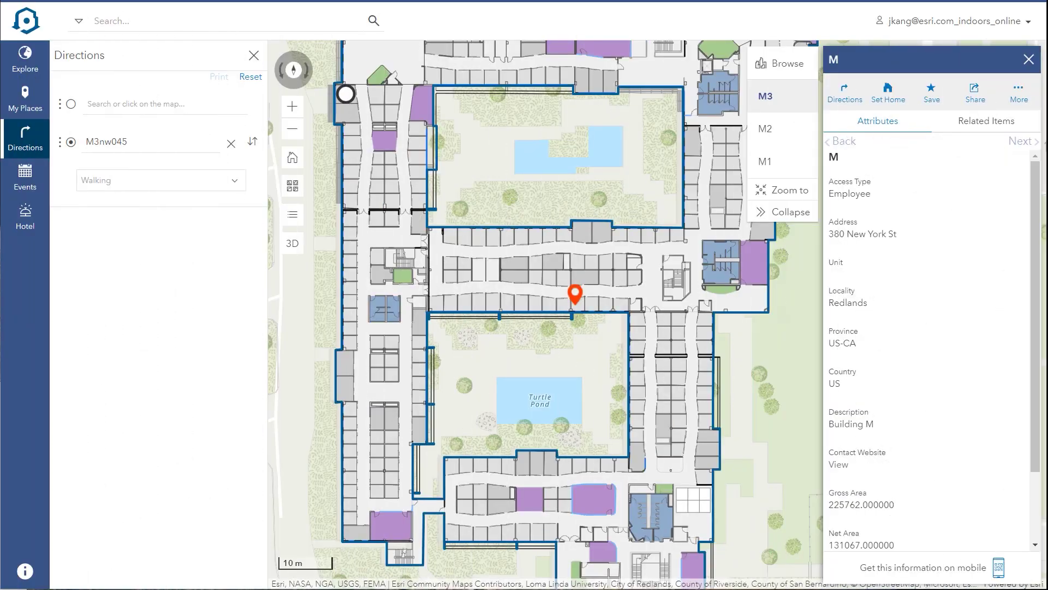
Step: Set the suggested person as the route's starting point
{"action": "left_click", "coordinate": [129, 107]}
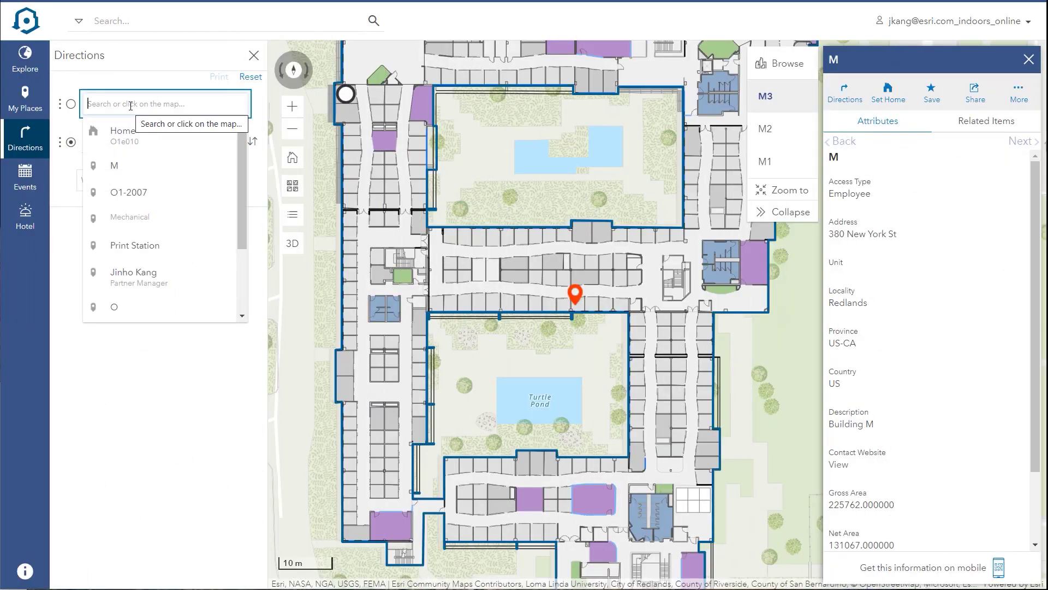
{"action": "type", "text": "jinho"}
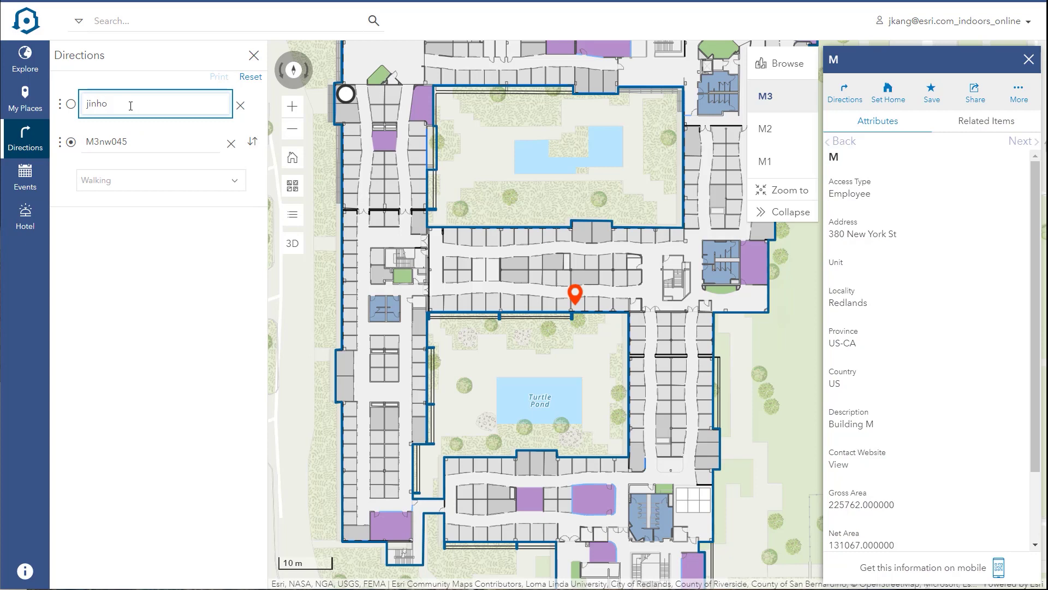
{"action": "left_click", "coordinate": [129, 148]}
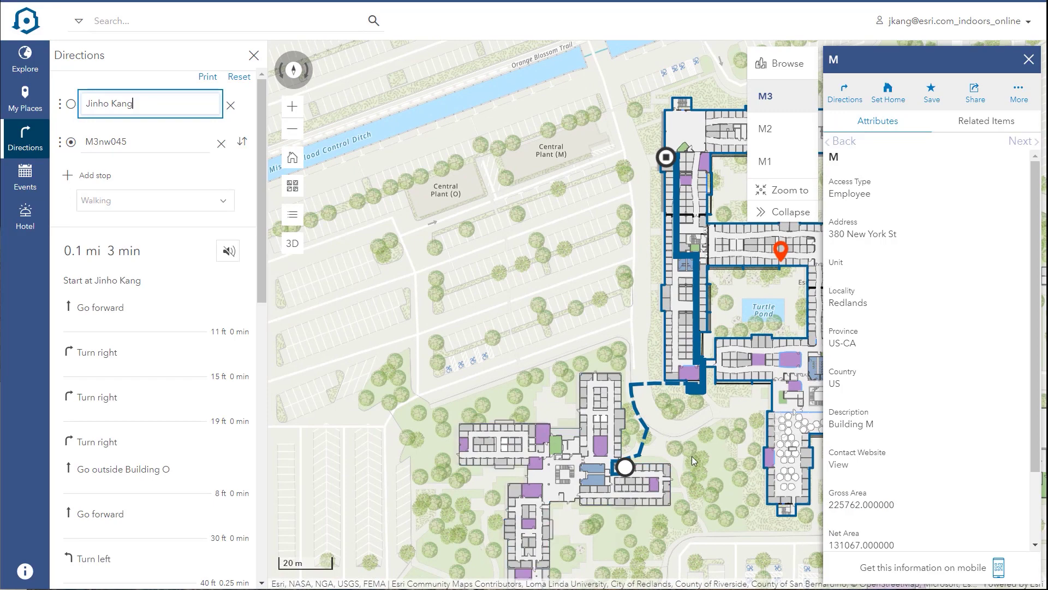
Step: Pan and zoom along the 0.1 mi route to M3nw045, then switch it to 3D
{"action": "left_click_drag", "start_coordinate": [692, 460], "coordinate": [598, 420]}
{"action": "scroll", "coordinate": [576, 378], "scroll_direction": "up", "scroll_amount": 1}
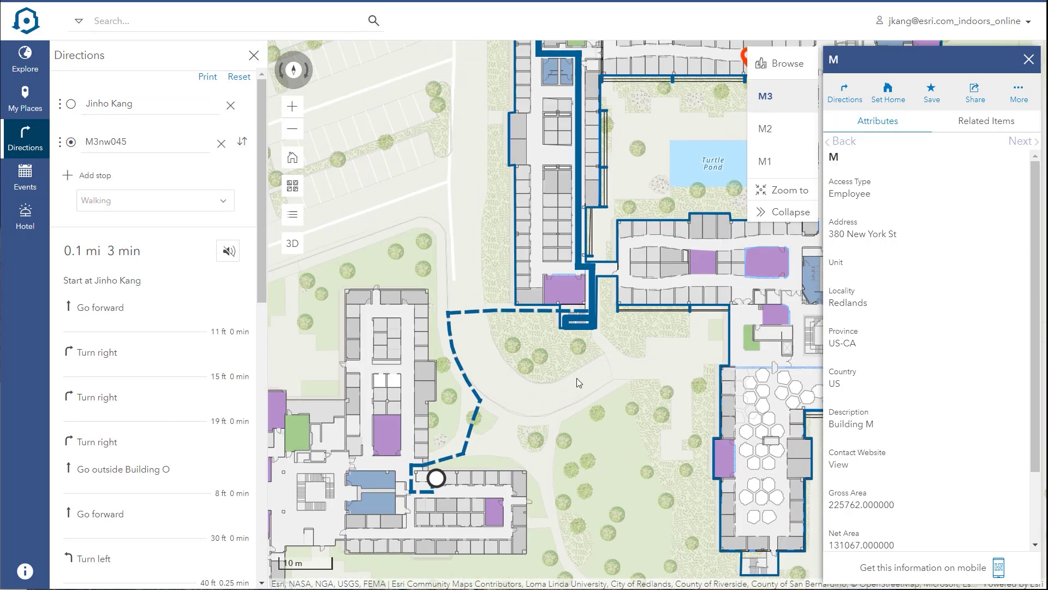
{"action": "scroll", "coordinate": [576, 378], "scroll_direction": "up", "scroll_amount": 2}
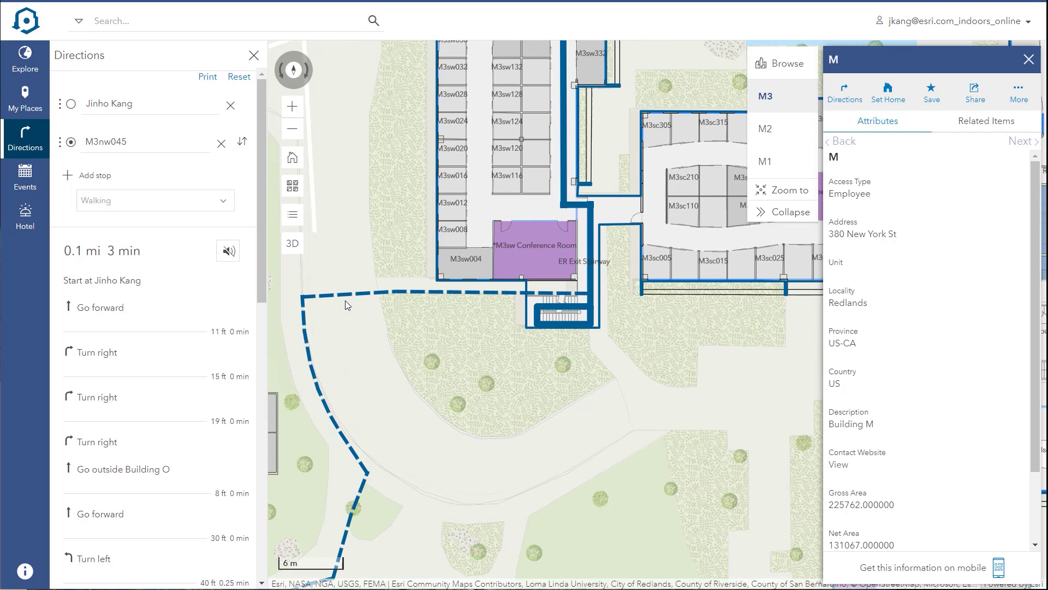
{"action": "left_click", "coordinate": [290, 249]}
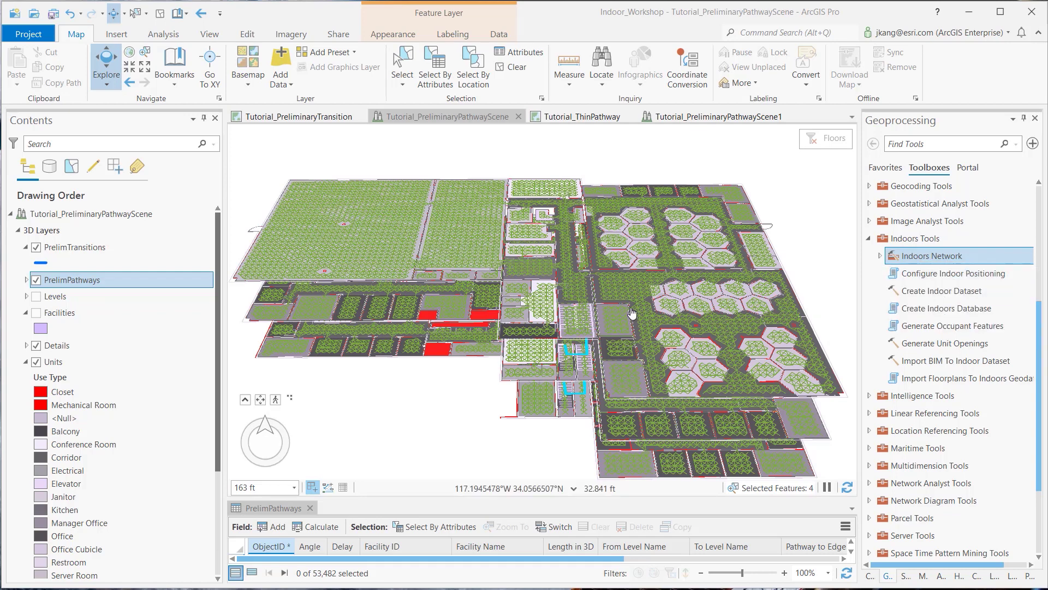
Step: Select PrelimTransitions and PrelimPathways, then zoom onto the red restricted rooms and back out
{"action": "left_click", "coordinate": [97, 248]}
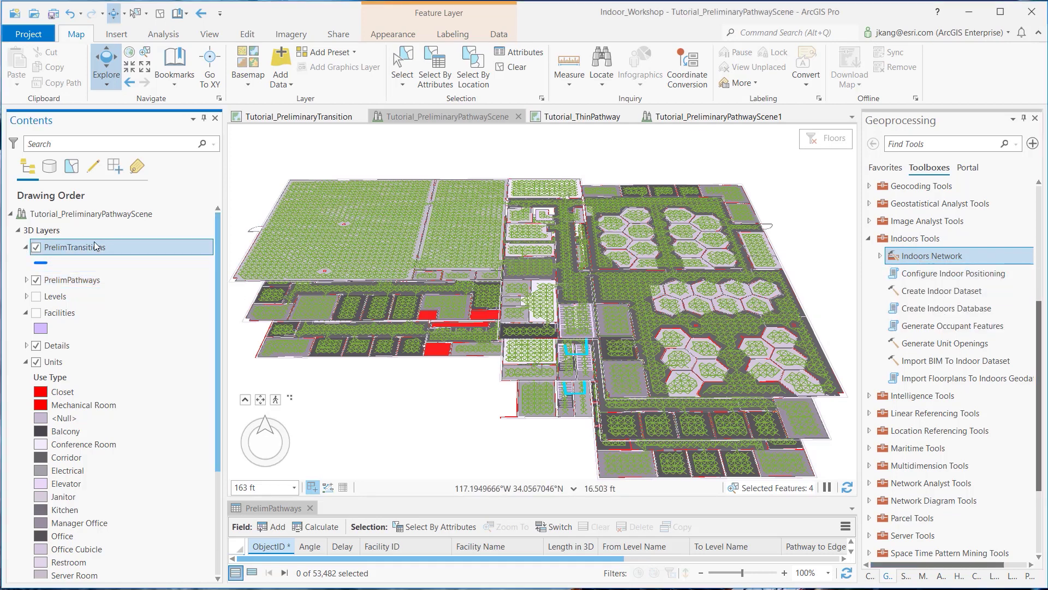
{"action": "left_click", "coordinate": [98, 279]}
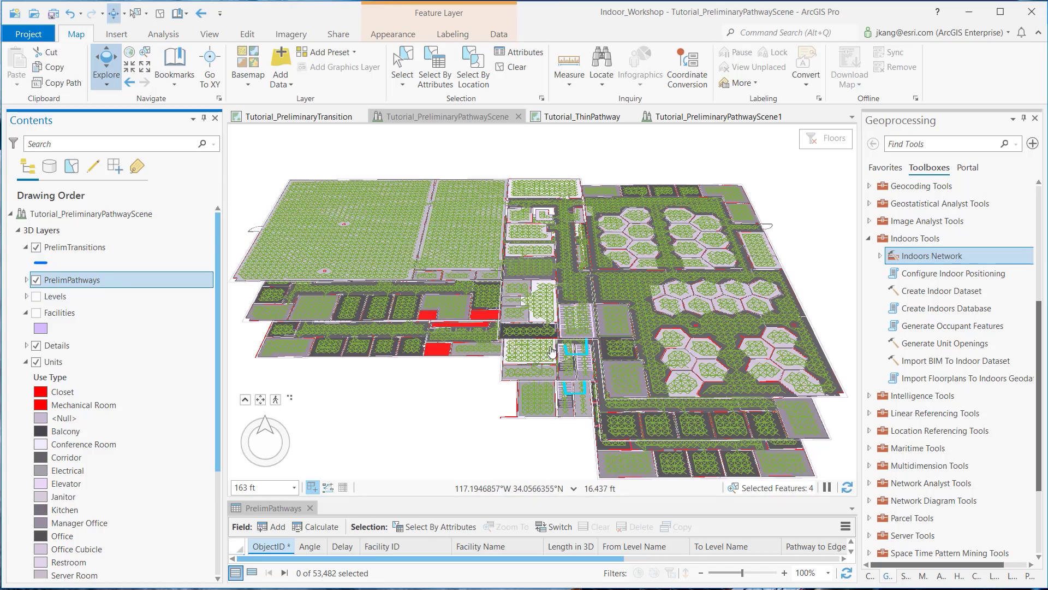
{"action": "scroll", "coordinate": [479, 315], "scroll_direction": "up", "scroll_amount": 3}
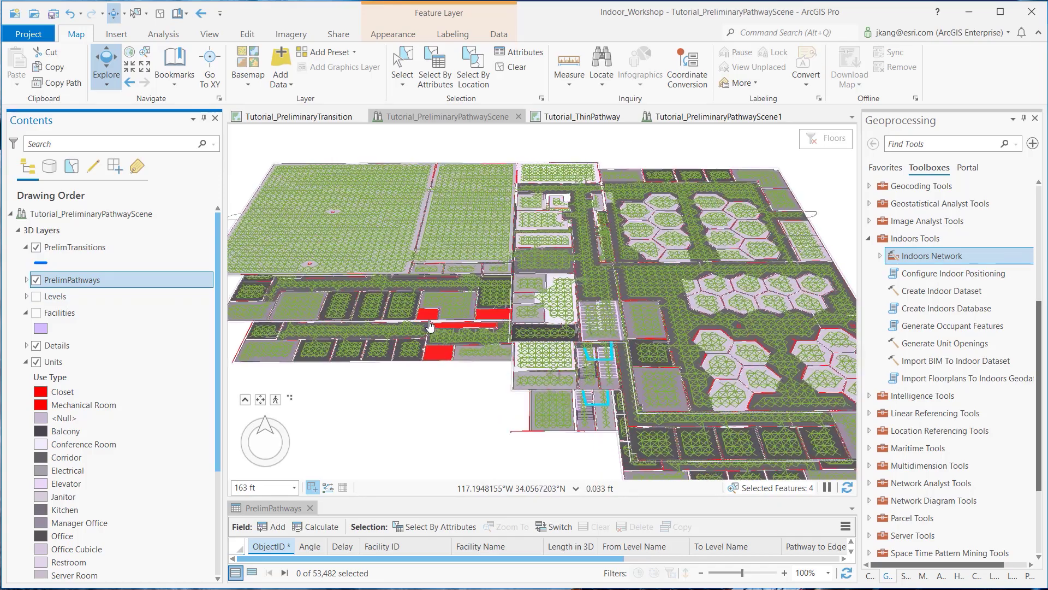
{"action": "scroll", "coordinate": [431, 319], "scroll_direction": "up", "scroll_amount": 3}
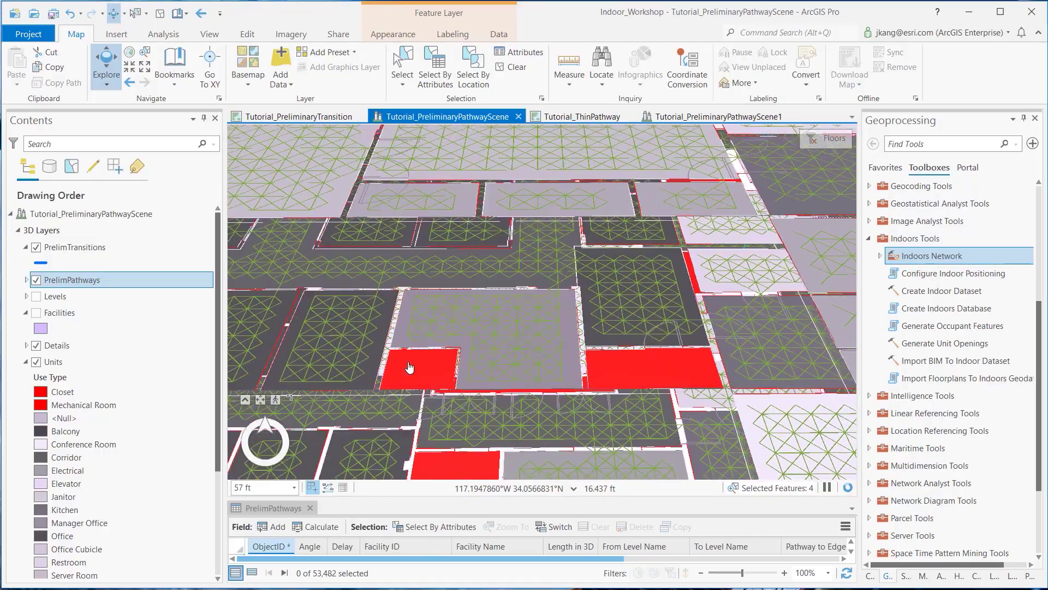
{"action": "scroll", "coordinate": [631, 367], "scroll_direction": "down", "scroll_amount": 2}
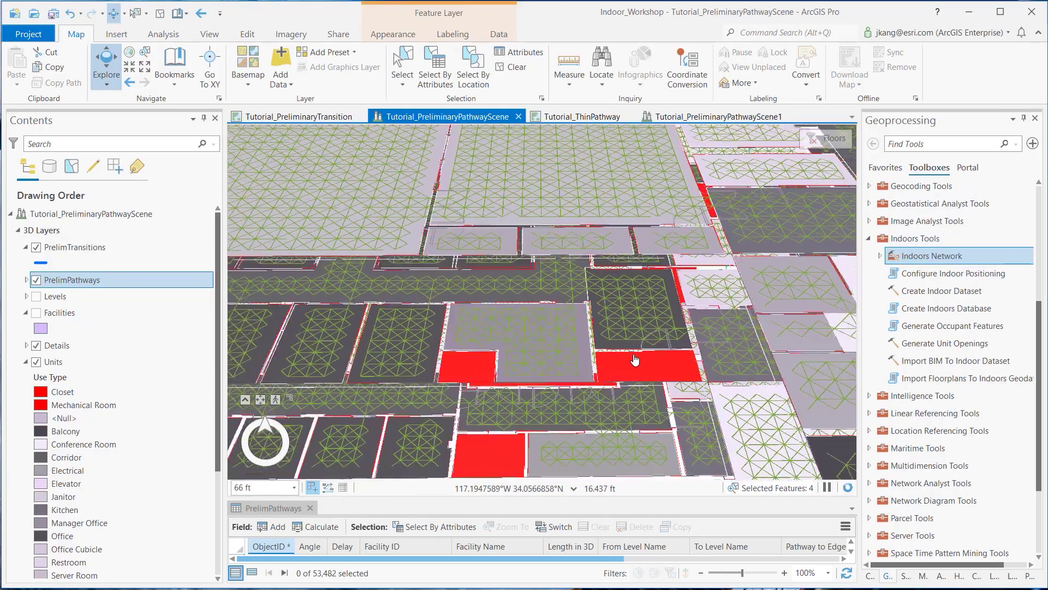
{"action": "scroll", "coordinate": [635, 360], "scroll_direction": "down", "scroll_amount": 3}
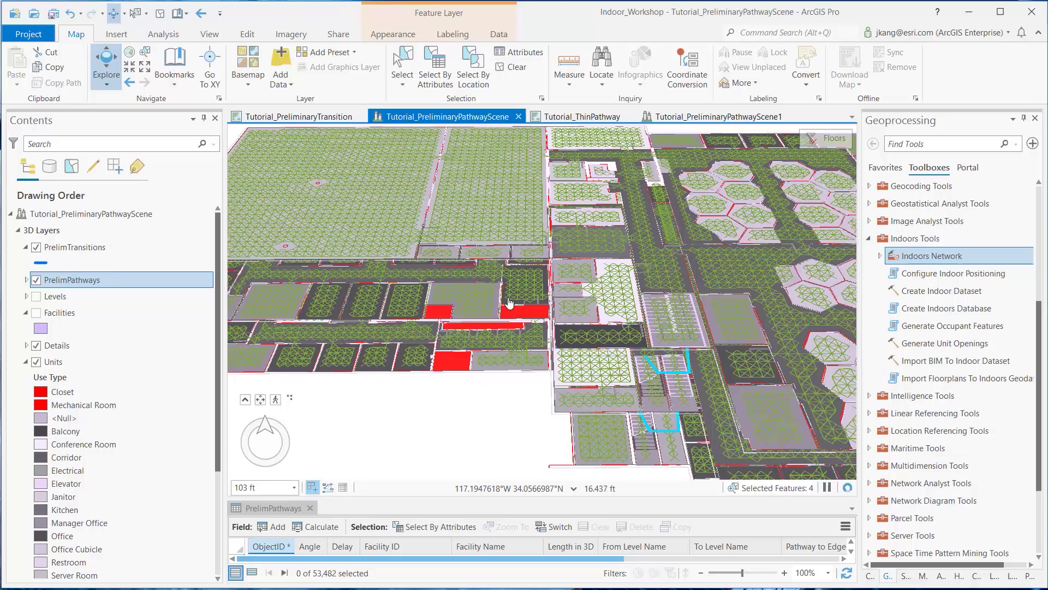
Step: Hide PrelimTransitions, then tilt and pan the scene across the pathway lattice to the red rooms
{"action": "left_click", "coordinate": [36, 247]}
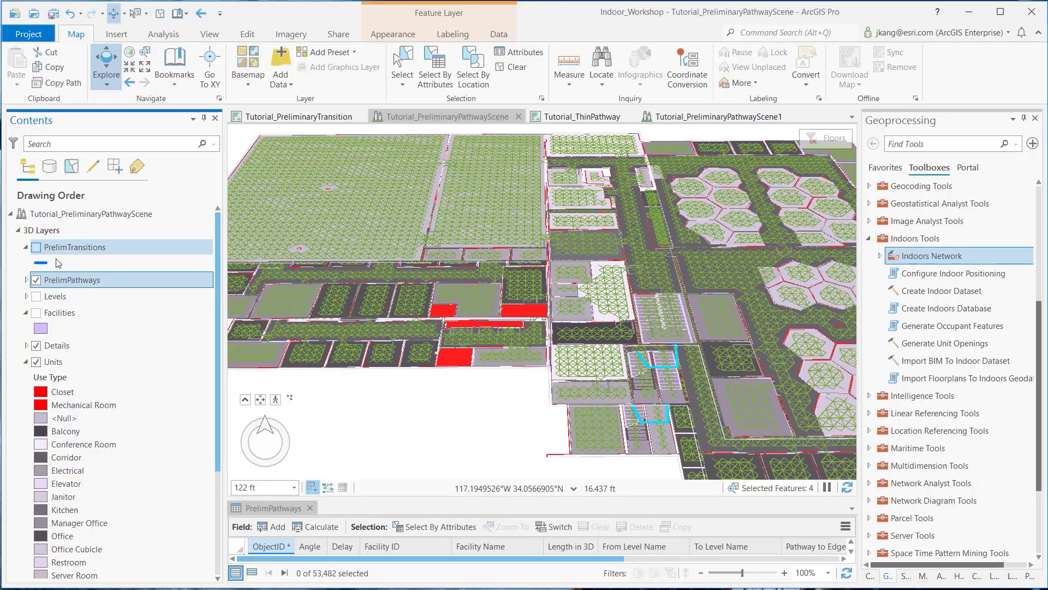
{"action": "left_click_drag", "start_coordinate": [516, 318], "coordinate": [576, 314]}
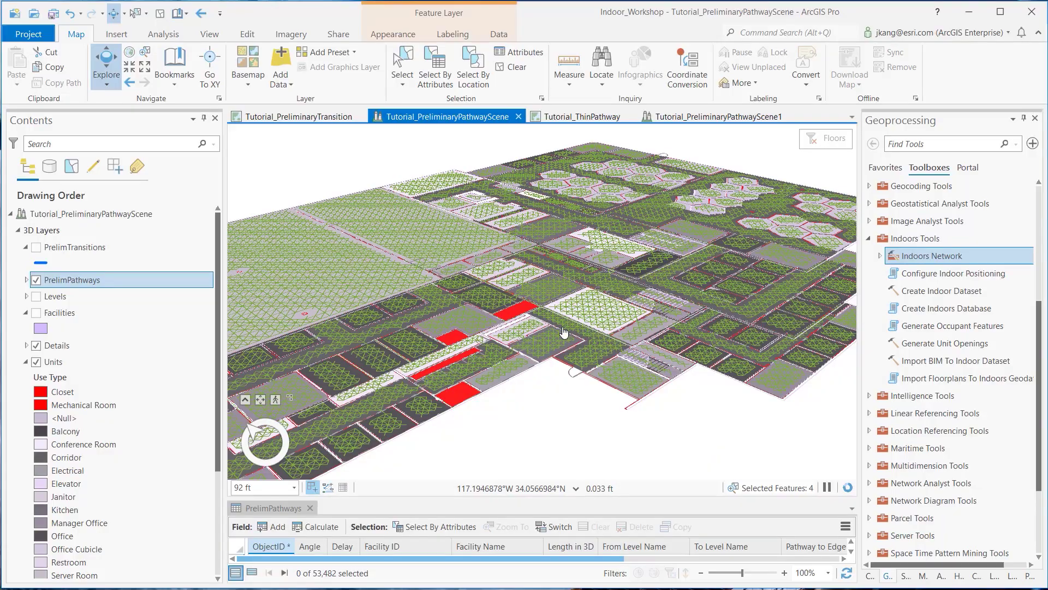
{"action": "scroll", "coordinate": [725, 257], "scroll_direction": "up", "scroll_amount": 3}
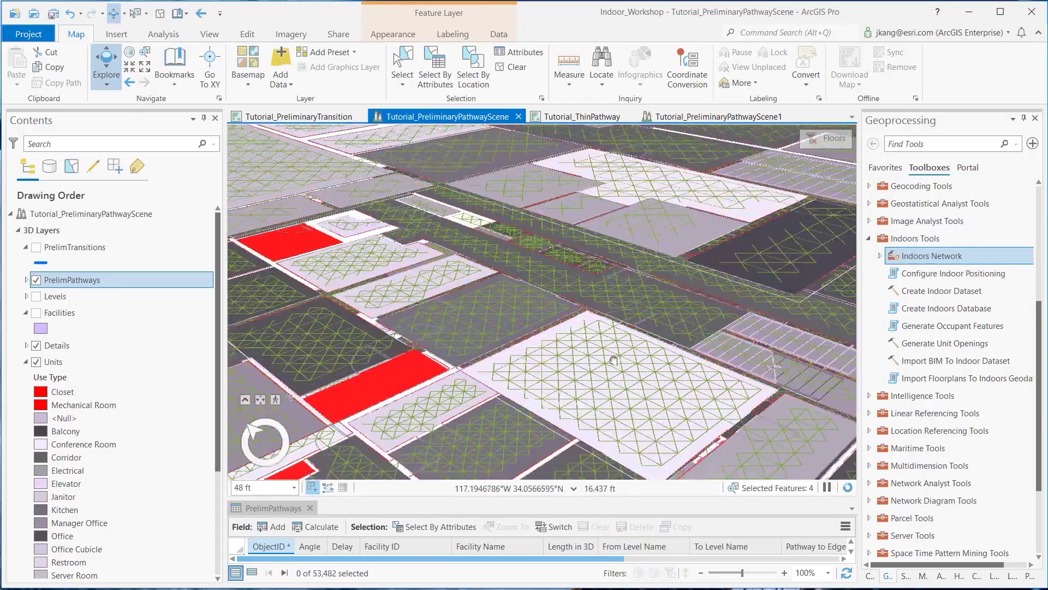
{"action": "scroll", "coordinate": [620, 330], "scroll_direction": "up", "scroll_amount": 3}
{"action": "left_click_drag", "start_coordinate": [623, 285], "coordinate": [764, 357]}
{"action": "left_click_drag", "start_coordinate": [483, 244], "coordinate": [526, 362]}
Step: Reorient the scene to north, then rotate and zoom to inspect the rooms
{"action": "scroll", "coordinate": [525, 362], "scroll_direction": "down", "scroll_amount": 5}
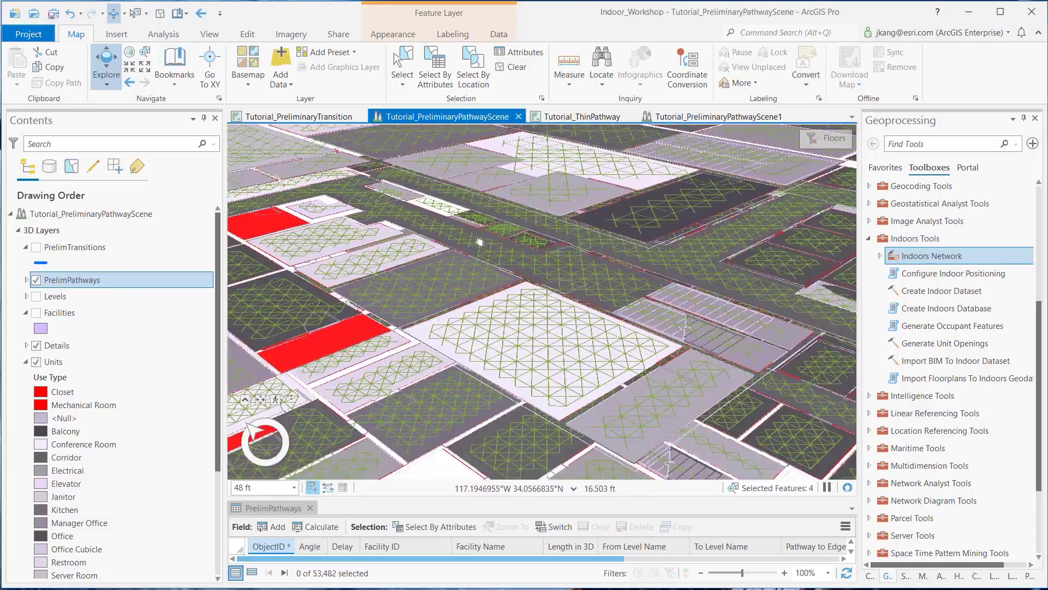
{"action": "key", "text": "n"}
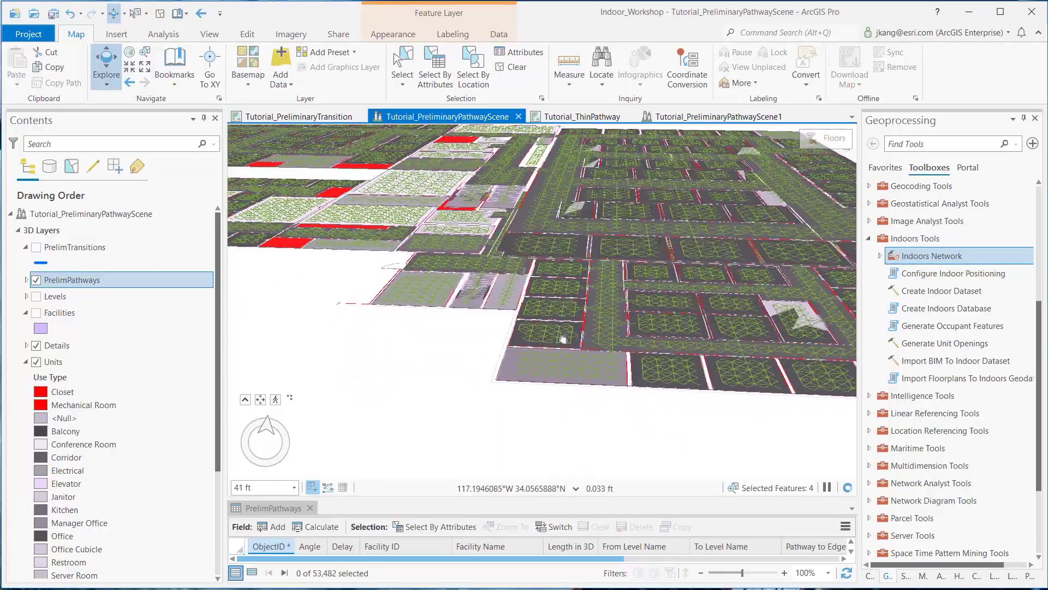
{"action": "left_click_drag", "start_coordinate": [620, 353], "coordinate": [470, 342]}
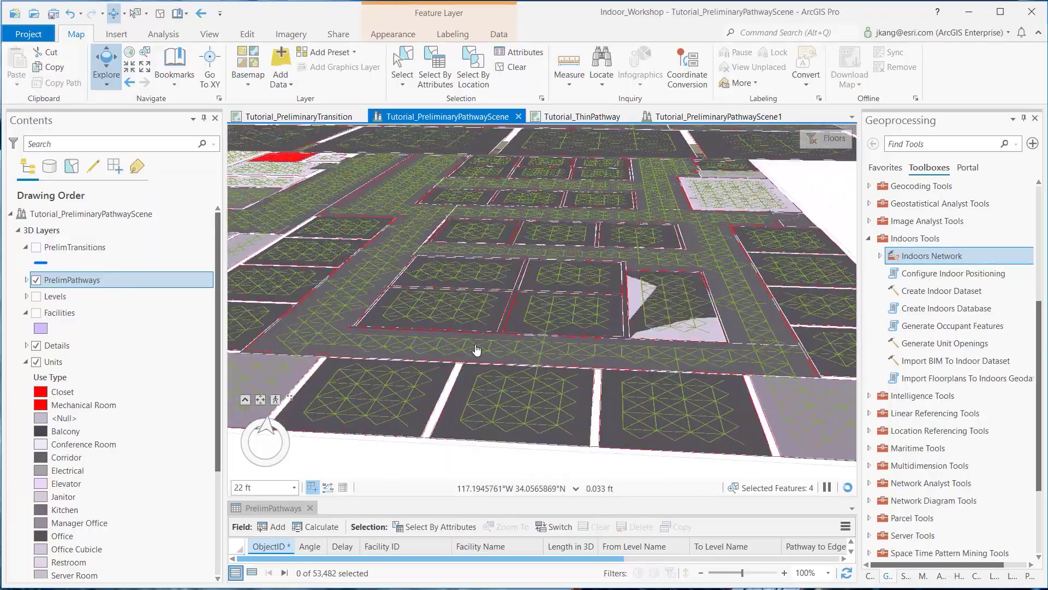
{"action": "scroll", "coordinate": [451, 279], "scroll_direction": "down", "scroll_amount": 5}
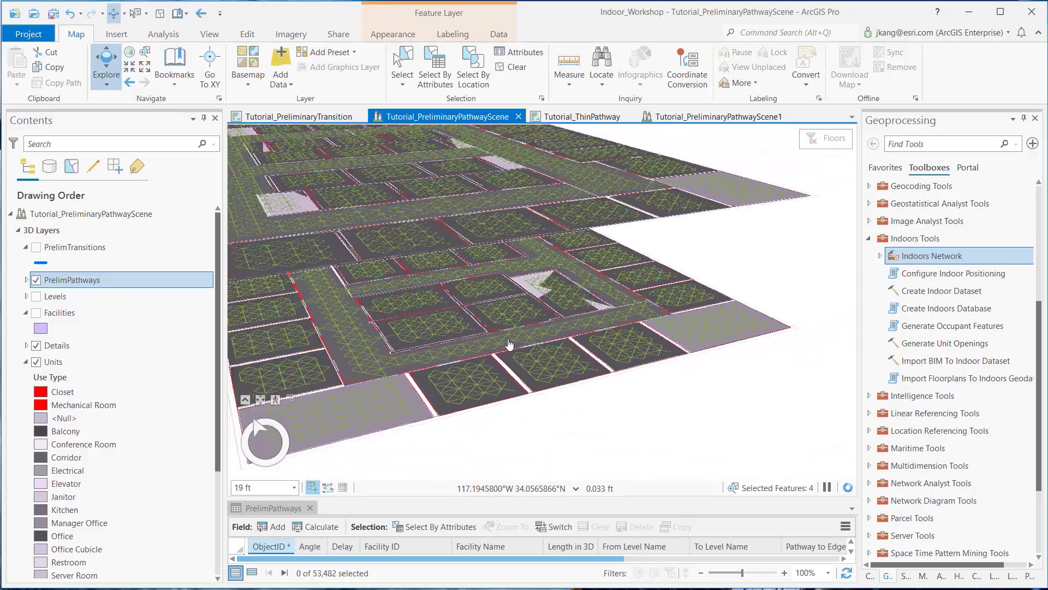
{"action": "scroll", "coordinate": [451, 278], "scroll_direction": "down", "scroll_amount": 5}
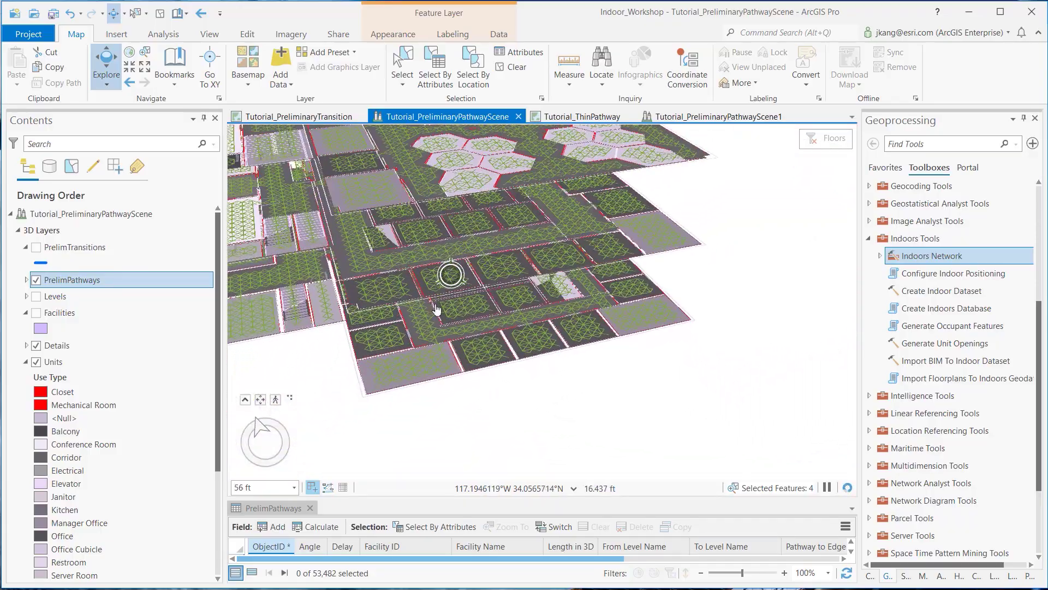
{"action": "scroll", "coordinate": [289, 228], "scroll_direction": "up", "scroll_amount": 2}
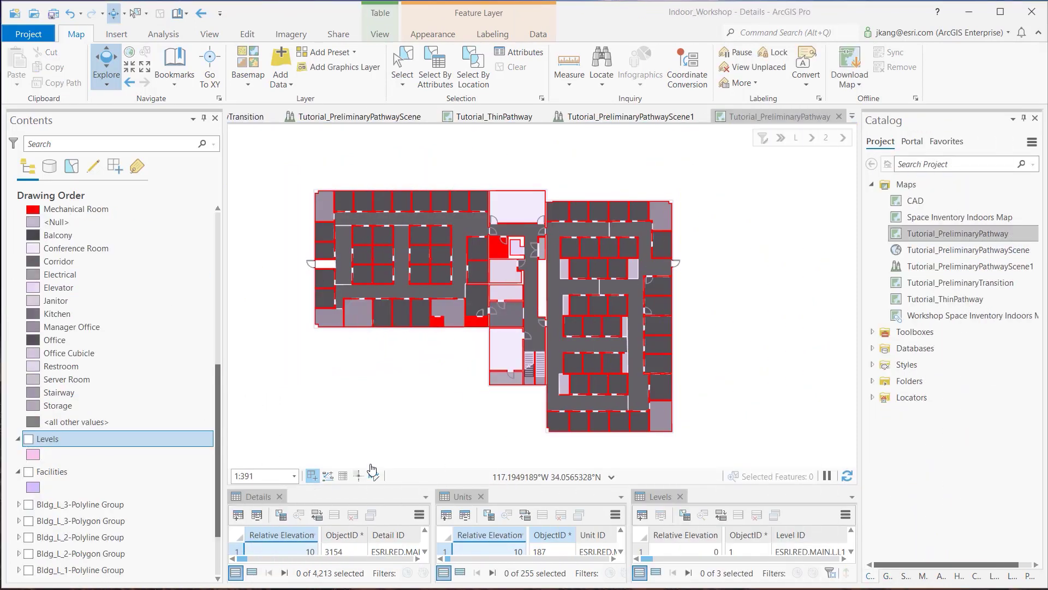
Step: Enlarge the attribute tables and compare Relative Elevation values 0, 5, 10 across Levels, Units and Details
{"action": "left_click_drag", "start_coordinate": [550, 488], "coordinate": [547, 386]}
{"action": "left_click", "coordinate": [686, 432]}
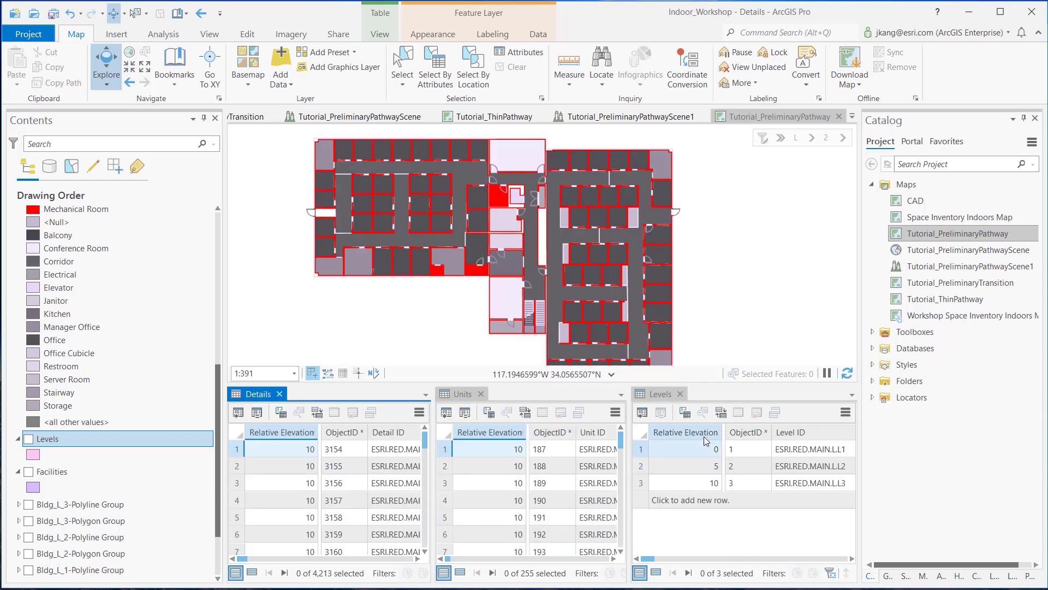
{"action": "left_click", "coordinate": [499, 467]}
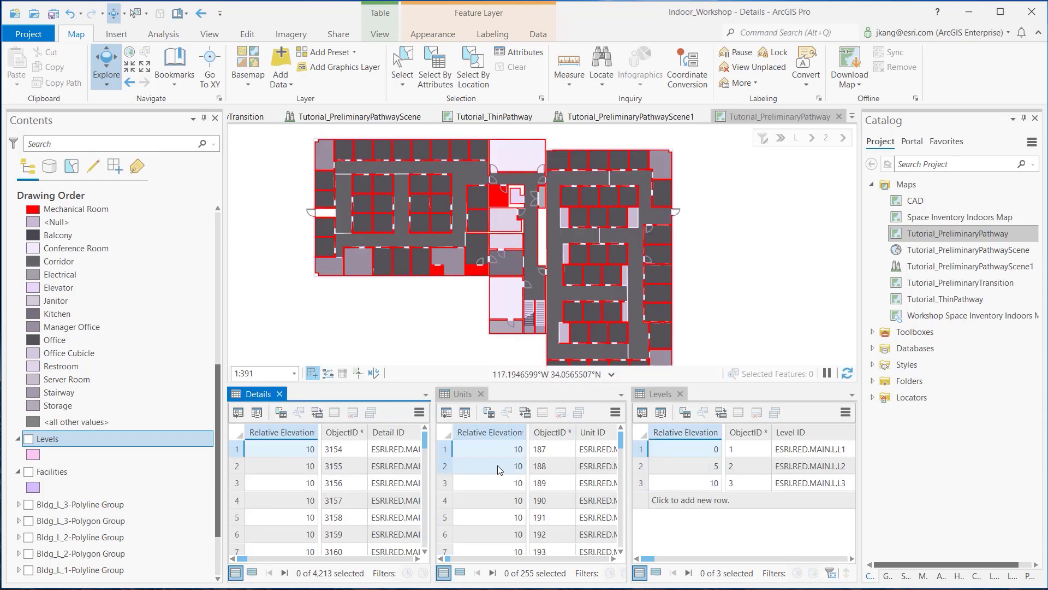
{"action": "scroll", "coordinate": [495, 470], "scroll_direction": "down", "scroll_amount": 5}
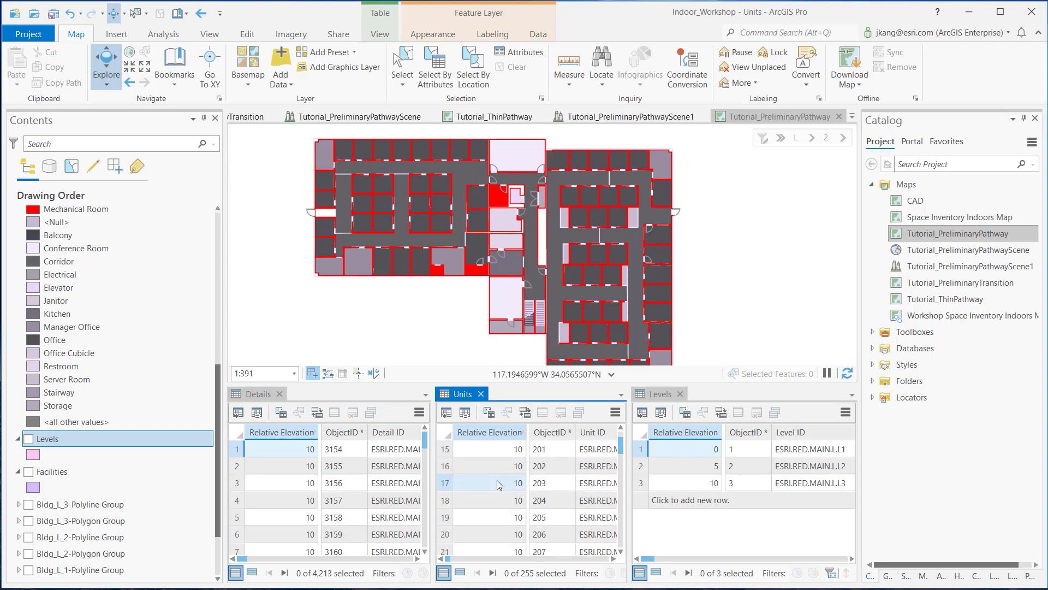
{"action": "scroll", "coordinate": [310, 491], "scroll_direction": "down", "scroll_amount": 5}
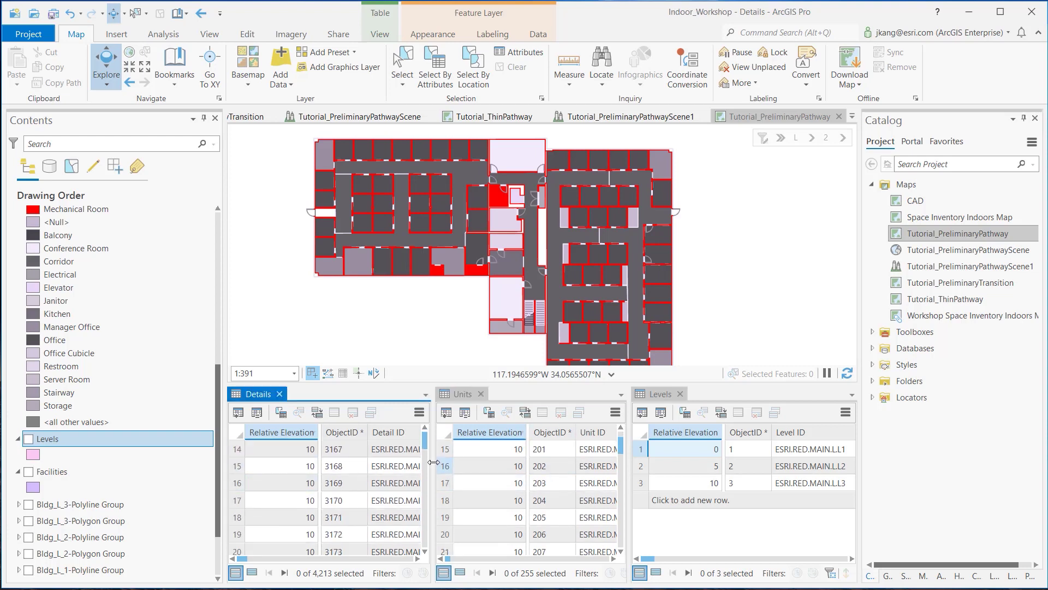
{"action": "left_click_drag", "start_coordinate": [426, 446], "coordinate": [425, 487]}
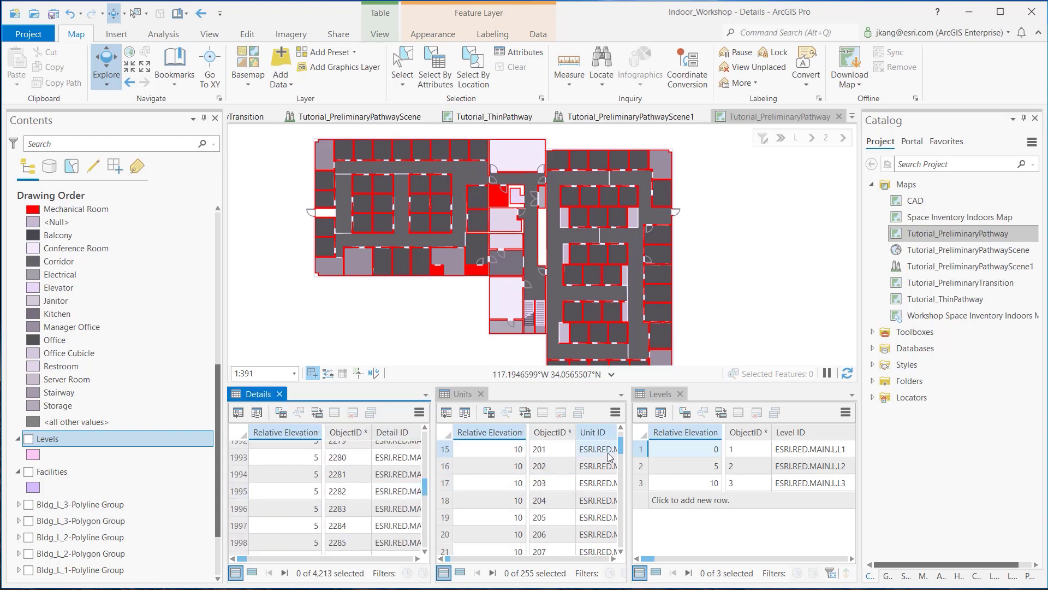
{"action": "left_click_drag", "start_coordinate": [623, 450], "coordinate": [610, 494]}
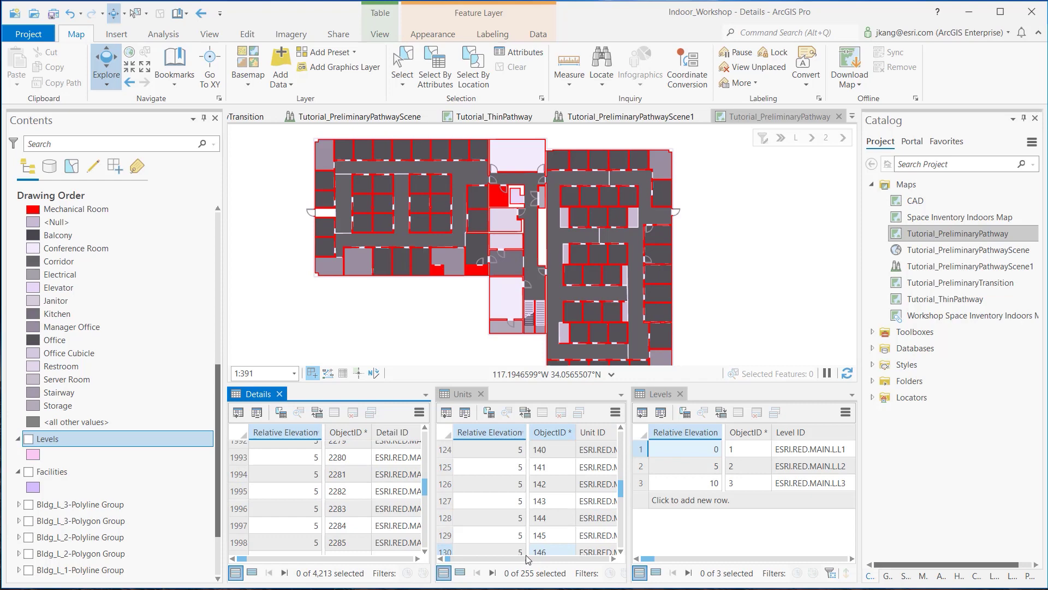
Step: Confirm ELEVATION_RELATIVE values 0, 5 and 10 for Floors 1–3 in Config_CAD_Indoors_Template.xlsx, then minimize Excel
{"action": "key", "text": "alt+Tab"}
{"action": "left_click_drag", "start_coordinate": [899, 231], "coordinate": [751, 80]}
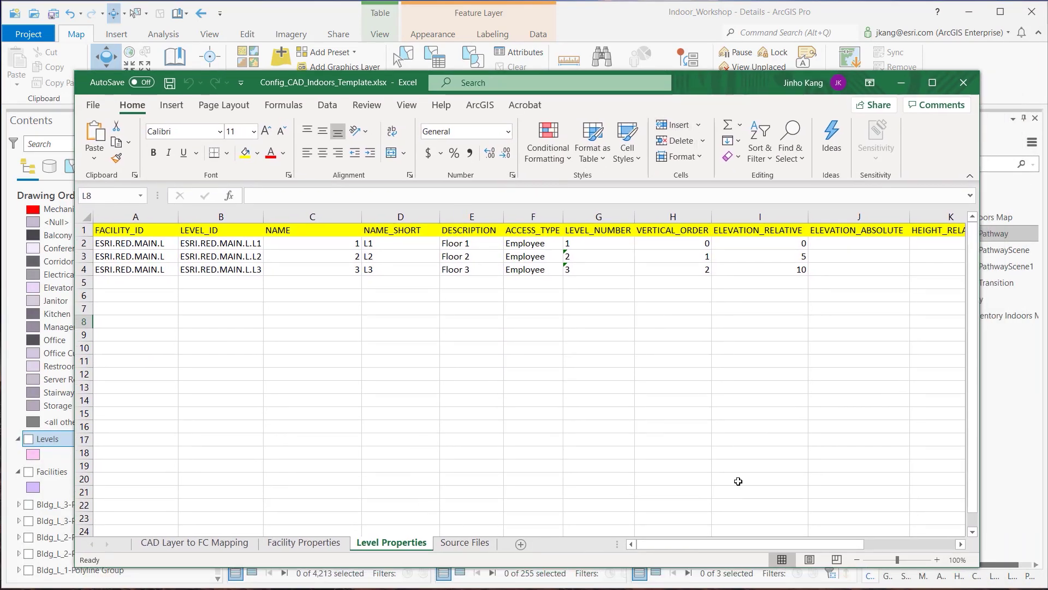
{"action": "left_click", "coordinate": [767, 223]}
{"action": "left_click", "coordinate": [873, 379]}
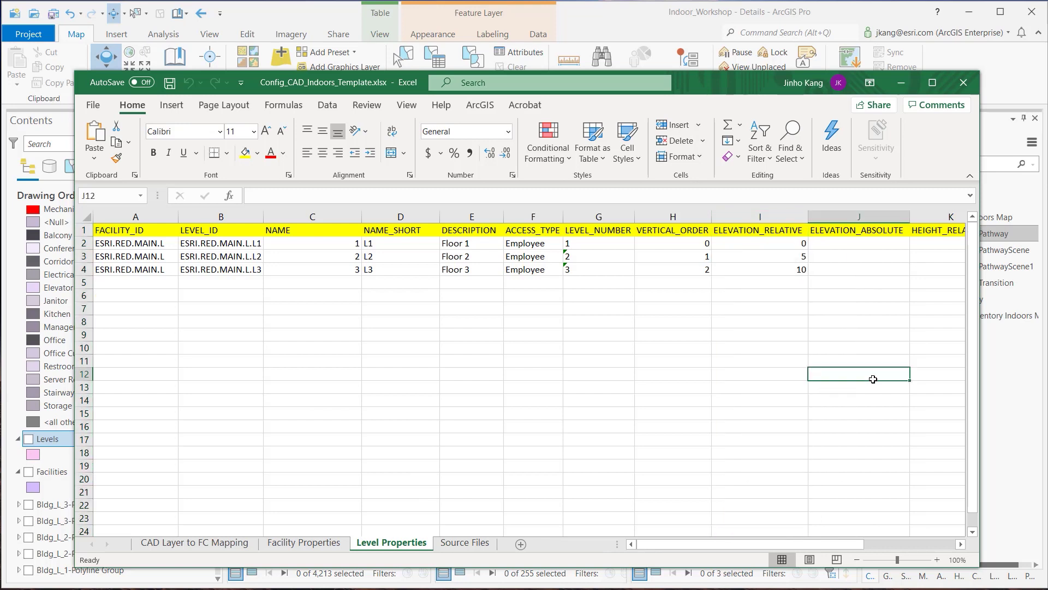
{"action": "left_click", "coordinate": [793, 246]}
{"action": "left_click", "coordinate": [790, 258]}
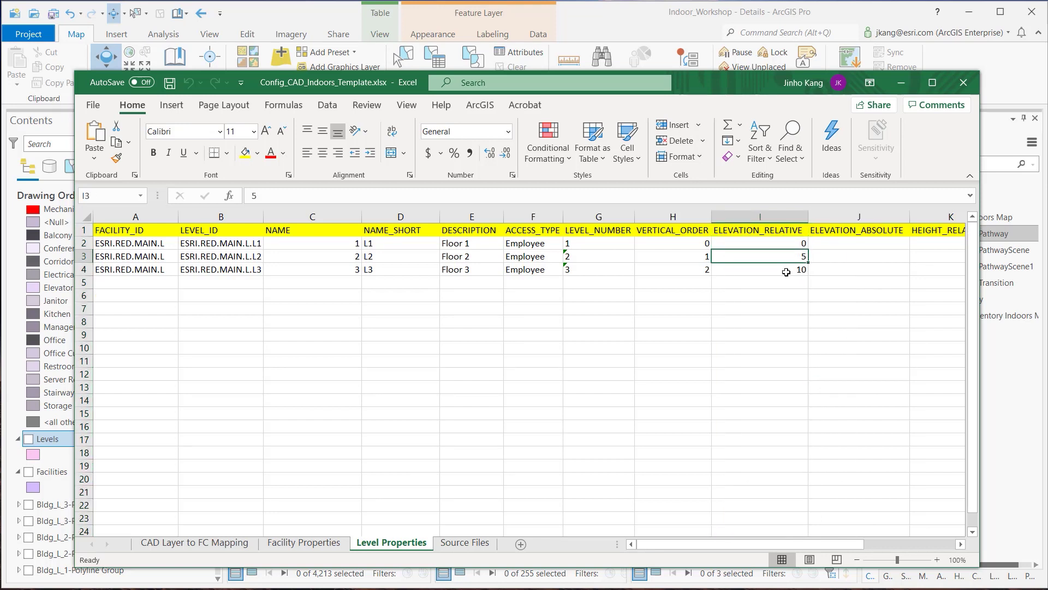
{"action": "left_click", "coordinate": [786, 271]}
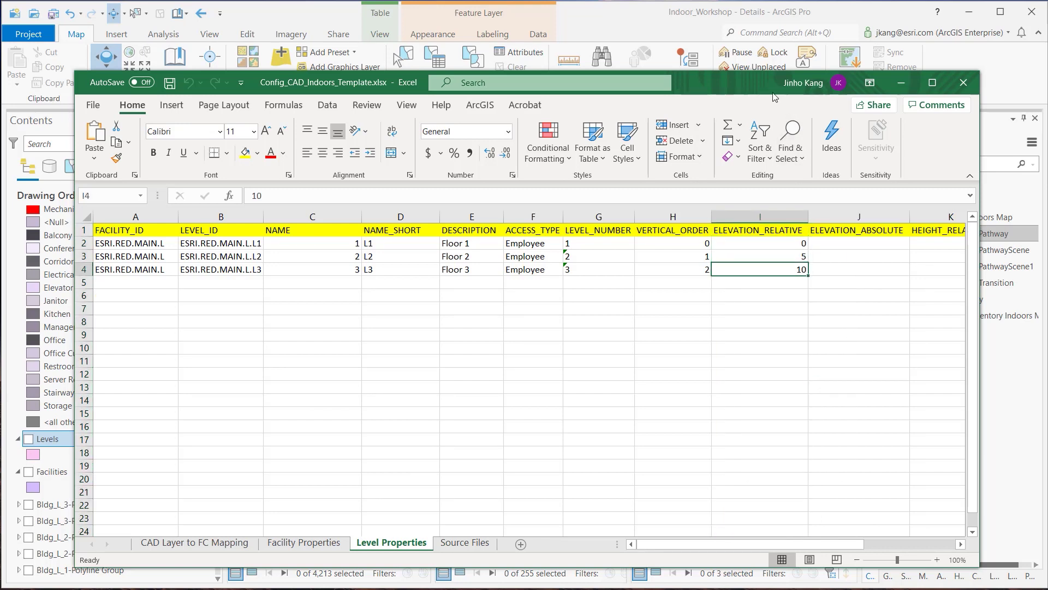
{"action": "left_click", "coordinate": [900, 82]}
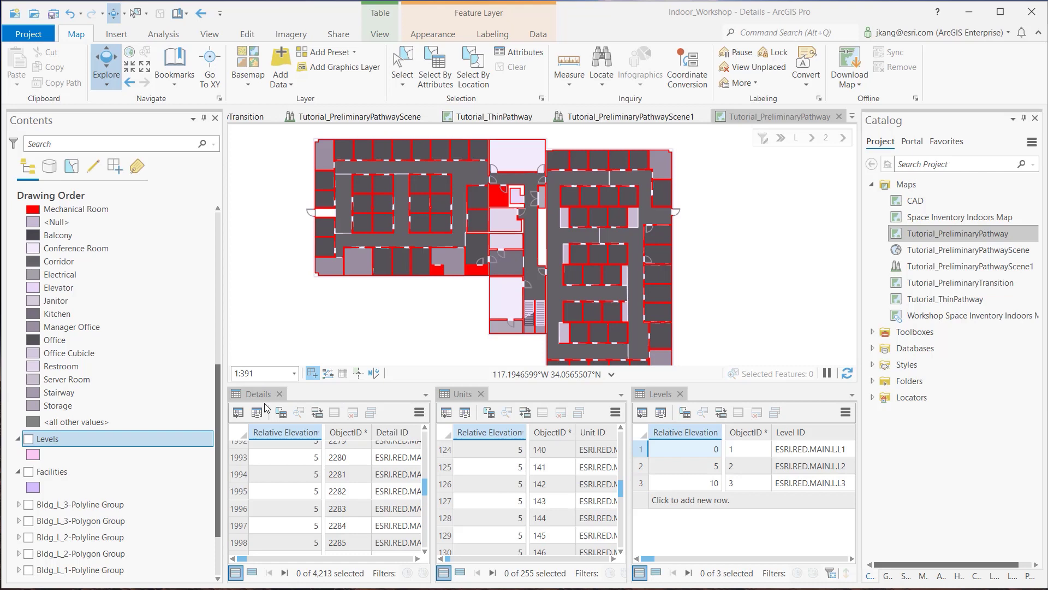
Step: Collapse the attribute tables to a thin strip so the floor plan gets more room
{"action": "scroll", "coordinate": [142, 296], "scroll_direction": "up", "scroll_amount": 3}
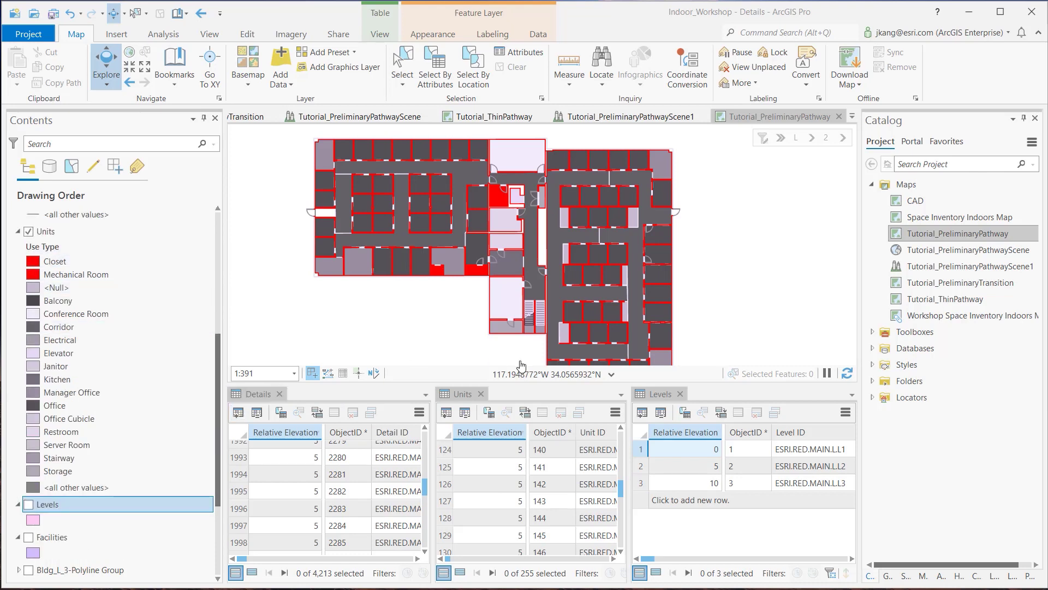
{"action": "left_click_drag", "start_coordinate": [517, 384], "coordinate": [518, 529]}
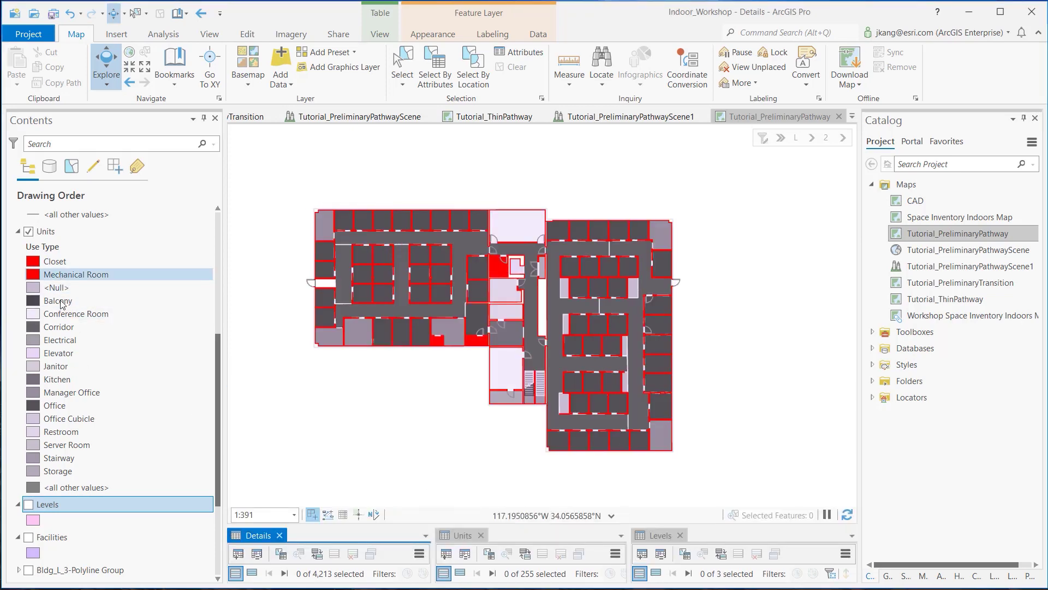
{"action": "scroll", "coordinate": [75, 311], "scroll_direction": "down", "scroll_amount": 2}
{"action": "scroll", "coordinate": [75, 309], "scroll_direction": "up", "scroll_amount": 3}
{"action": "scroll", "coordinate": [75, 308], "scroll_direction": "up", "scroll_amount": 5}
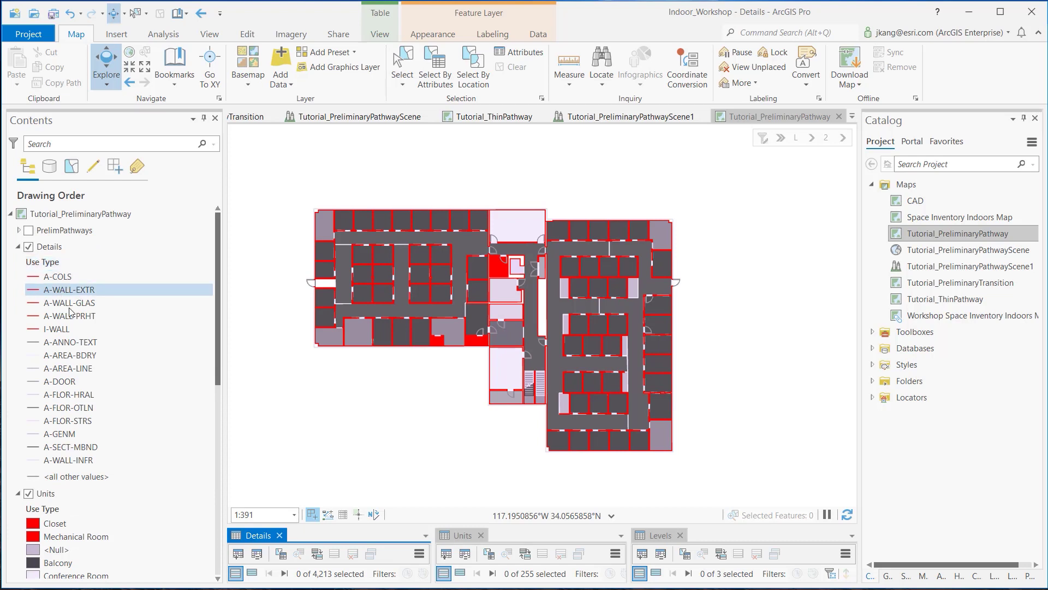
{"action": "scroll", "coordinate": [103, 407], "scroll_direction": "down", "scroll_amount": 5}
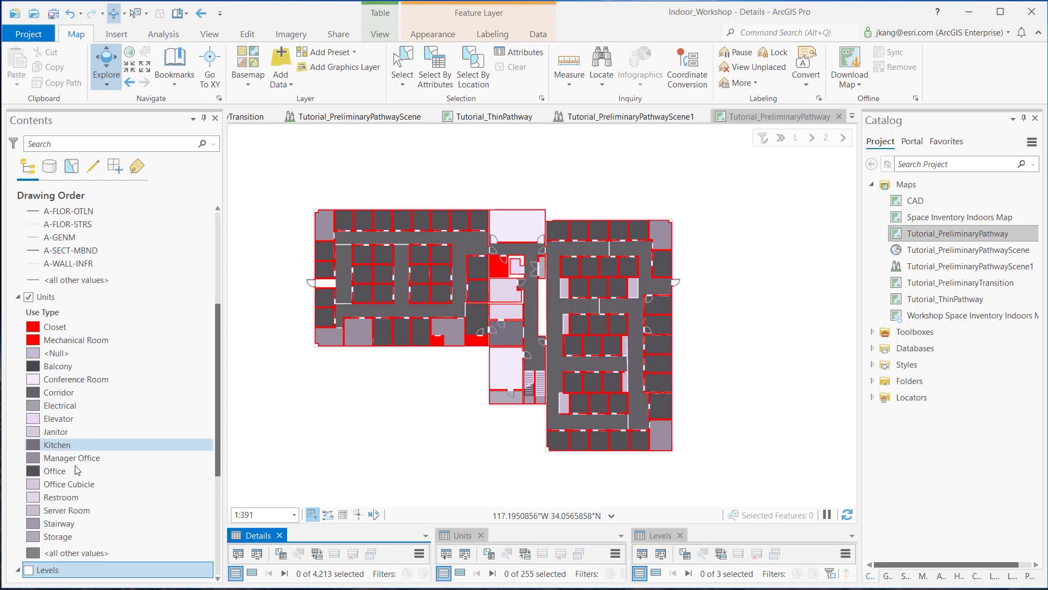
Step: Single out the Elevator and Stairway unit types, then zoom and pan to the left wing
{"action": "left_click", "coordinate": [56, 419]}
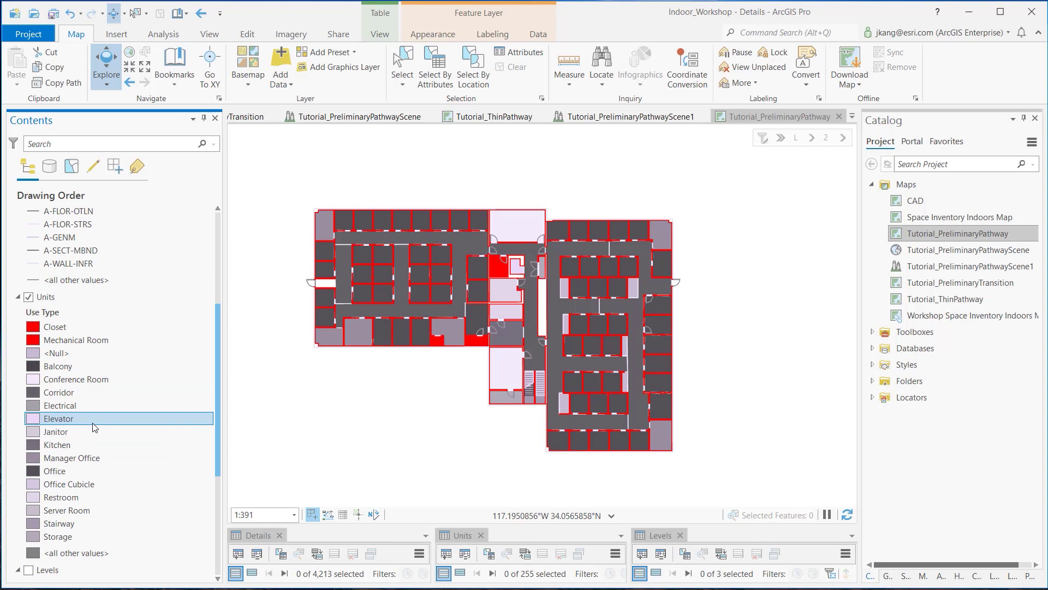
{"action": "scroll", "coordinate": [59, 431], "scroll_direction": "down", "scroll_amount": 1}
{"action": "left_click", "coordinate": [55, 492]}
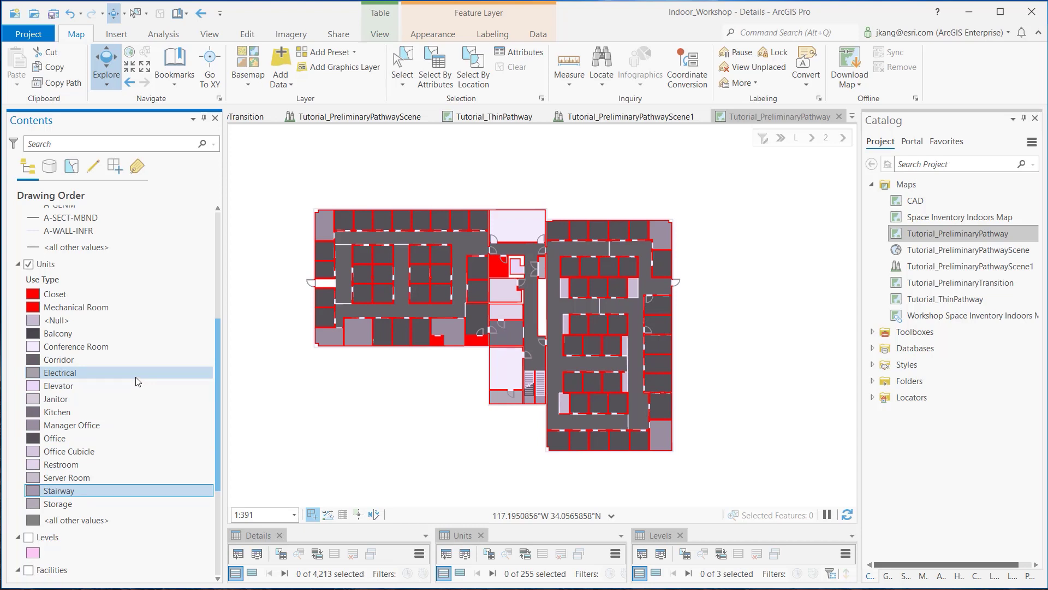
{"action": "scroll", "coordinate": [136, 381], "scroll_direction": "up", "scroll_amount": 5}
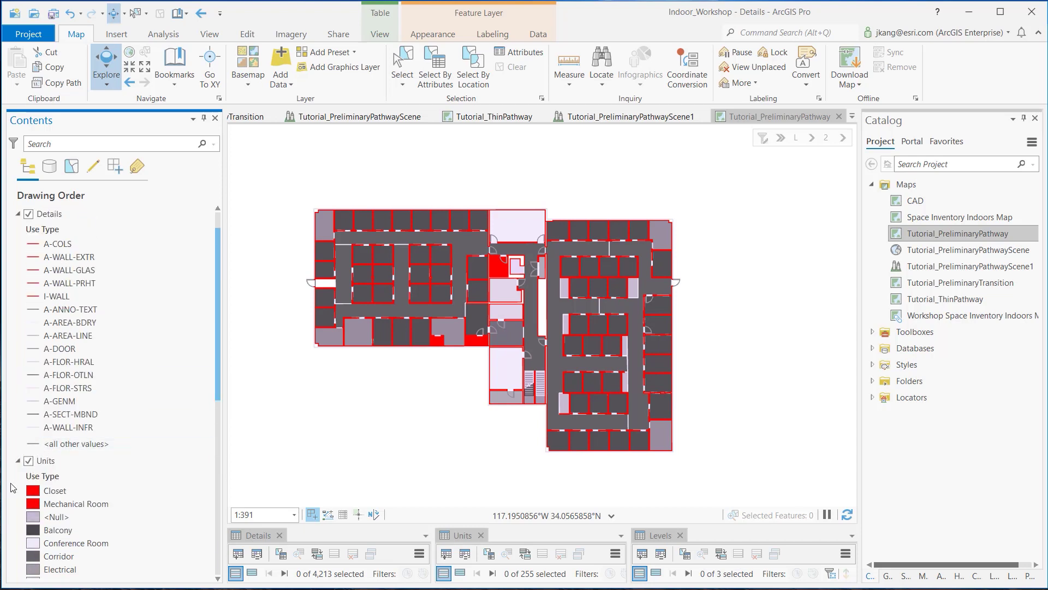
{"action": "scroll", "coordinate": [91, 317], "scroll_direction": "up", "scroll_amount": 1}
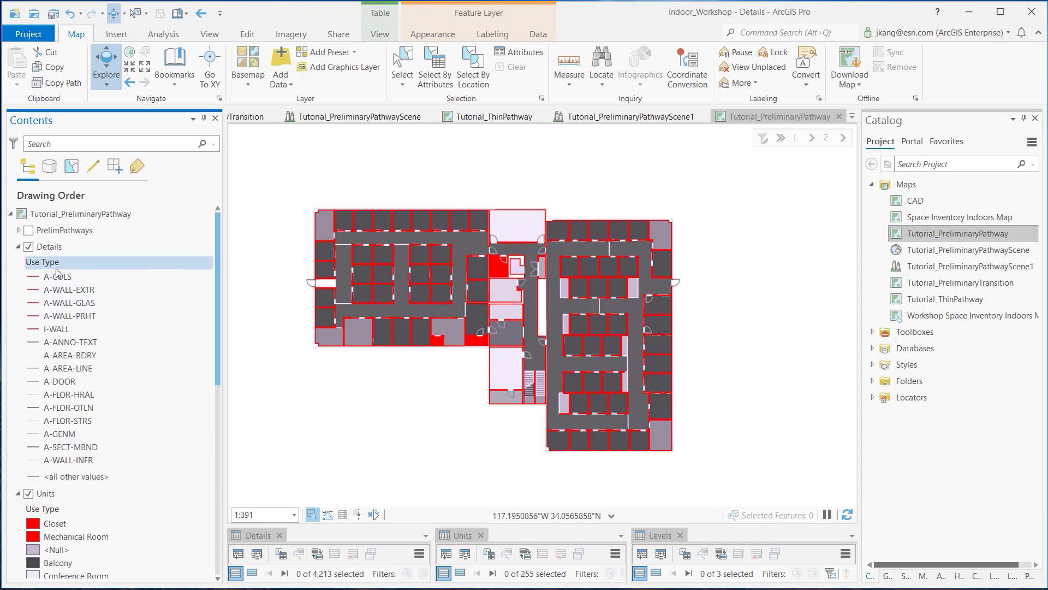
{"action": "scroll", "coordinate": [422, 314], "scroll_direction": "up", "scroll_amount": 3}
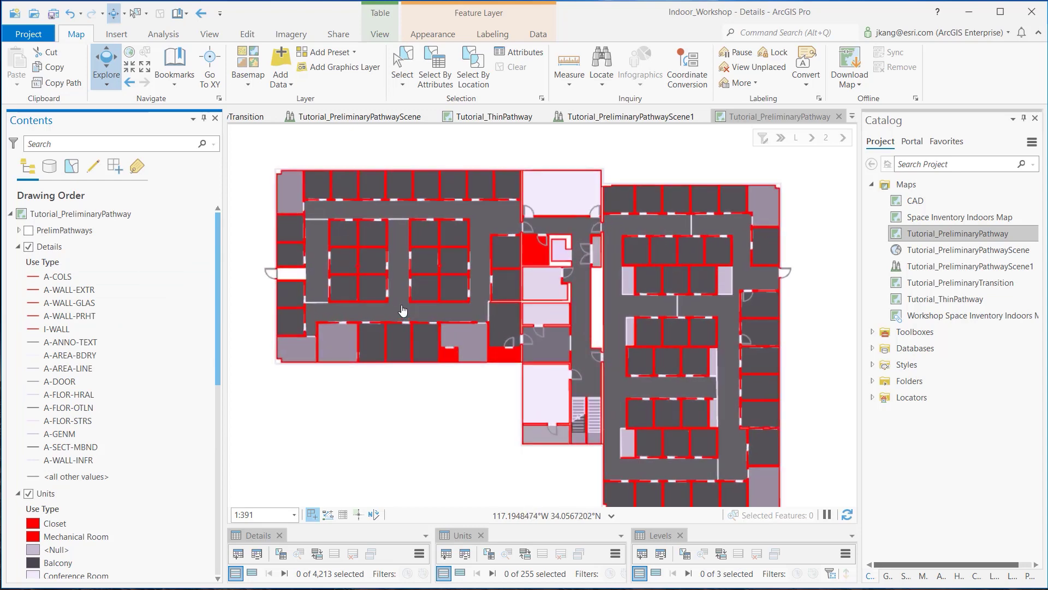
{"action": "scroll", "coordinate": [374, 331], "scroll_direction": "up", "scroll_amount": 3}
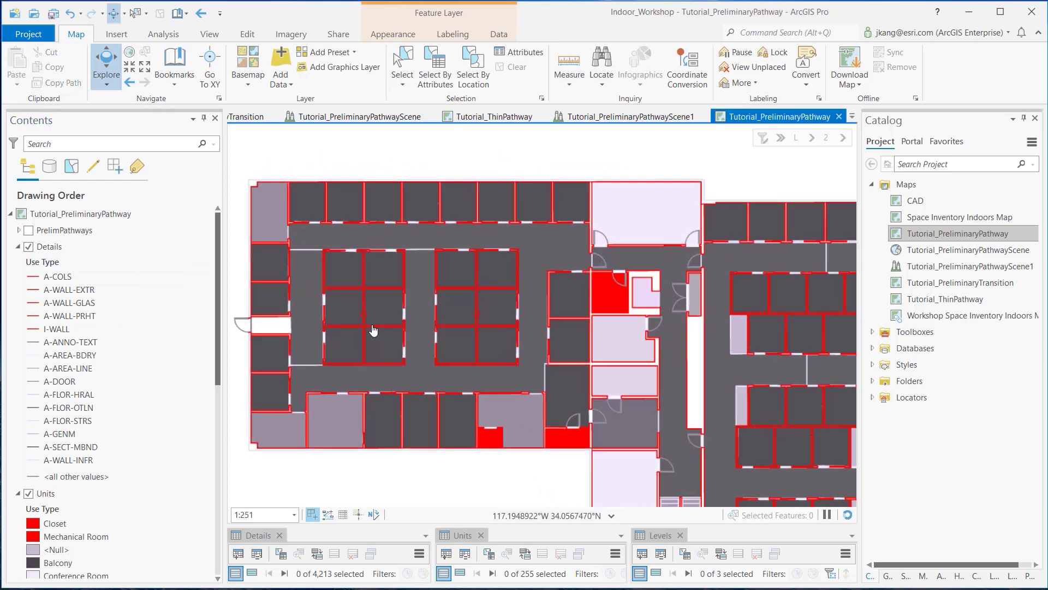
{"action": "left_click_drag", "start_coordinate": [386, 335], "coordinate": [417, 351]}
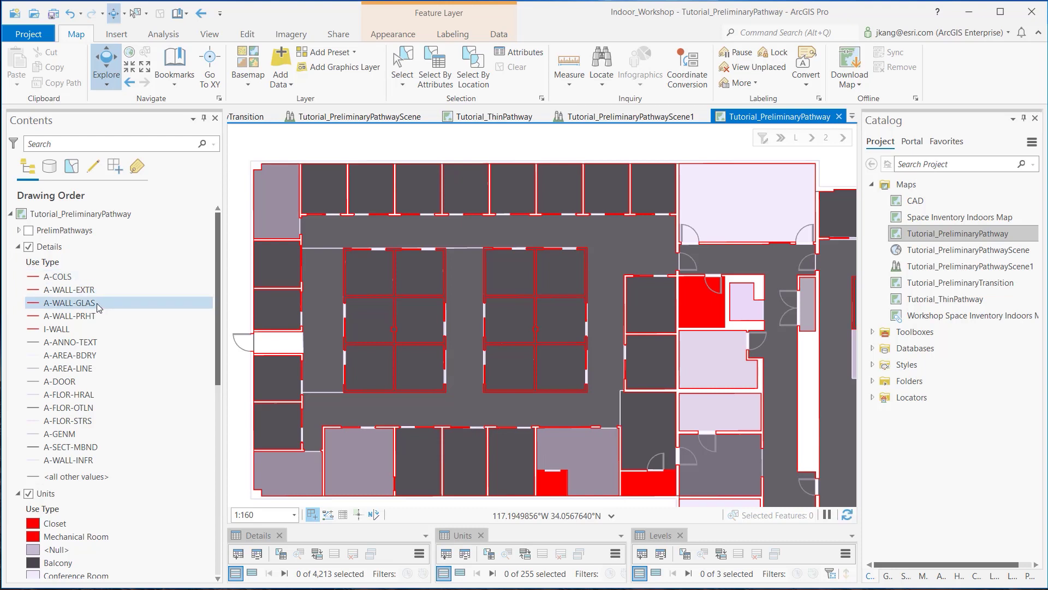
Step: Show the Units symbology by Use Type and point out the Closet and Mechanical Room classes
{"action": "left_click", "coordinate": [385, 38]}
{"action": "left_click", "coordinate": [420, 63]}
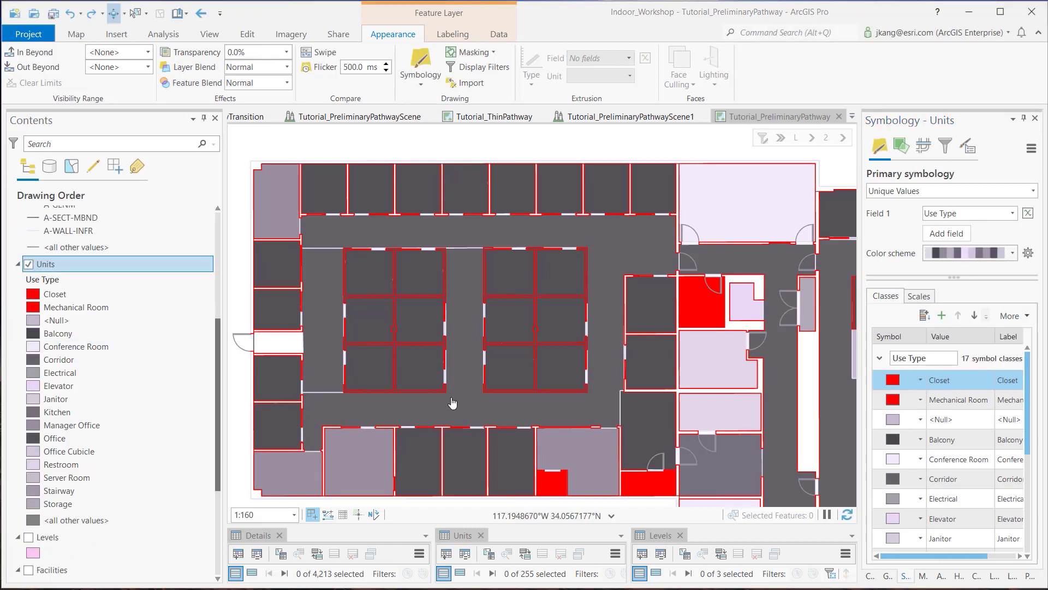
{"action": "left_click", "coordinate": [96, 293]}
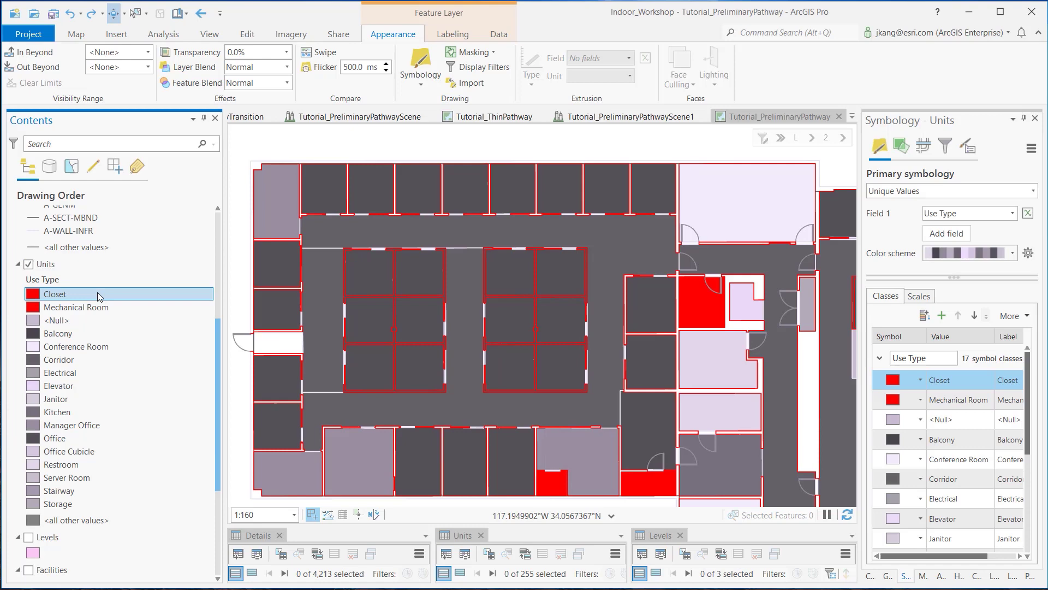
{"action": "left_click", "coordinate": [86, 308]}
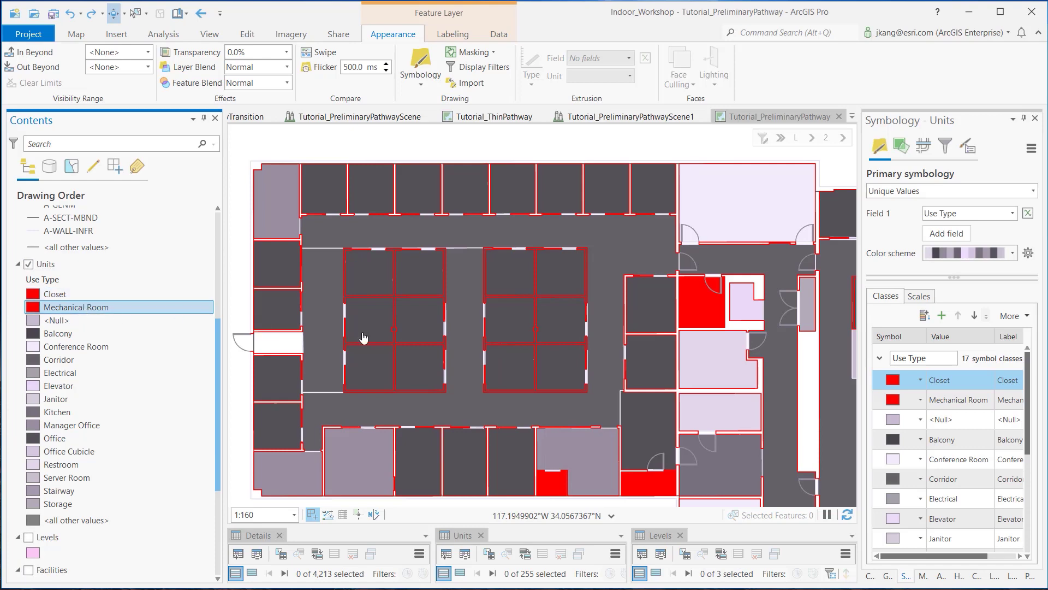
{"action": "left_click_drag", "start_coordinate": [654, 487], "coordinate": [503, 418]}
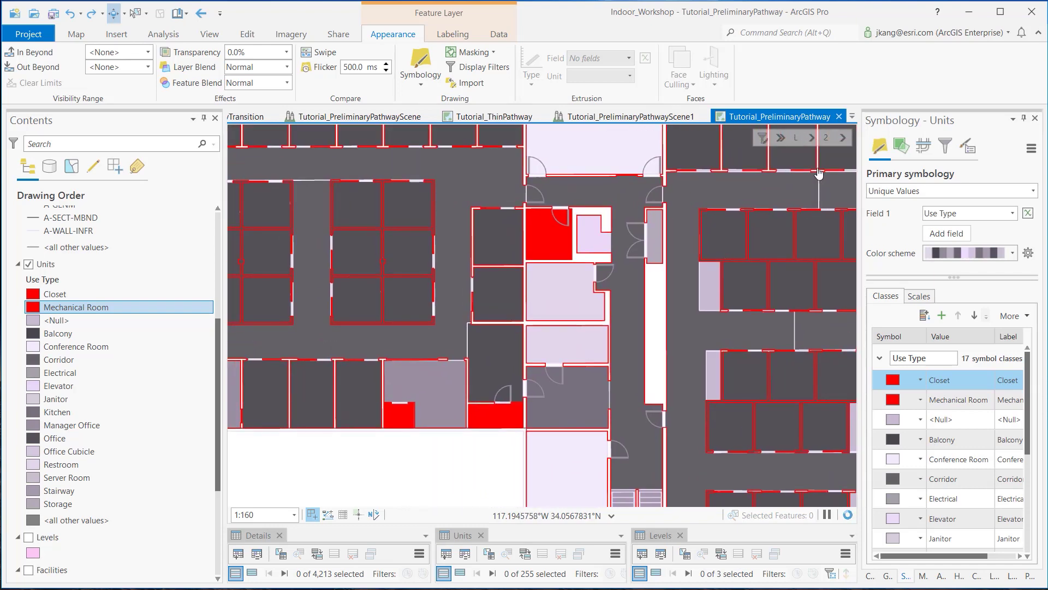
{"action": "left_click", "coordinate": [840, 138]}
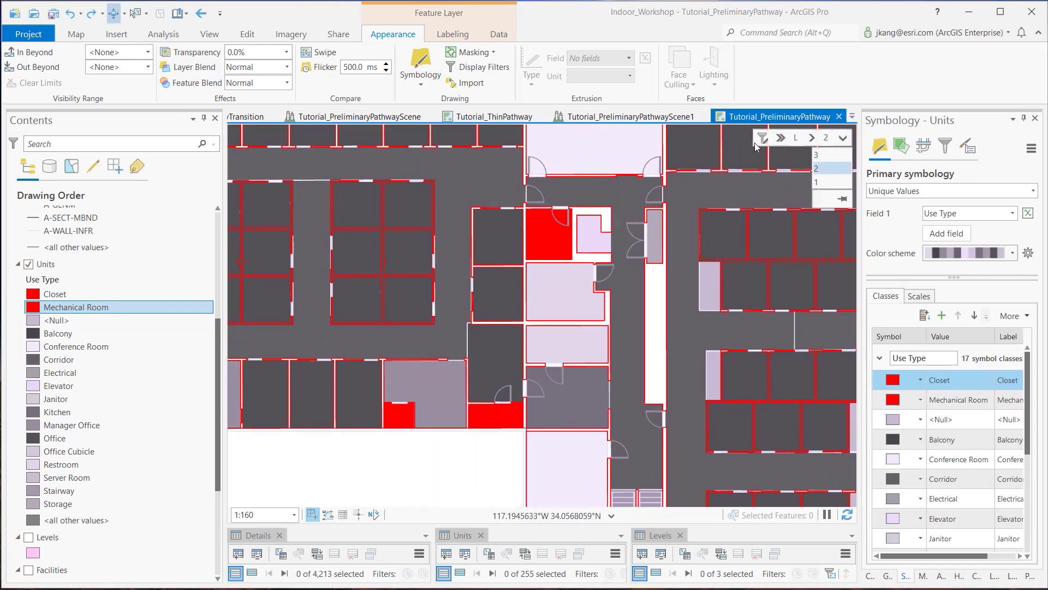
Step: Clear the floor filter so all floors draw together
{"action": "left_click", "coordinate": [762, 139]}
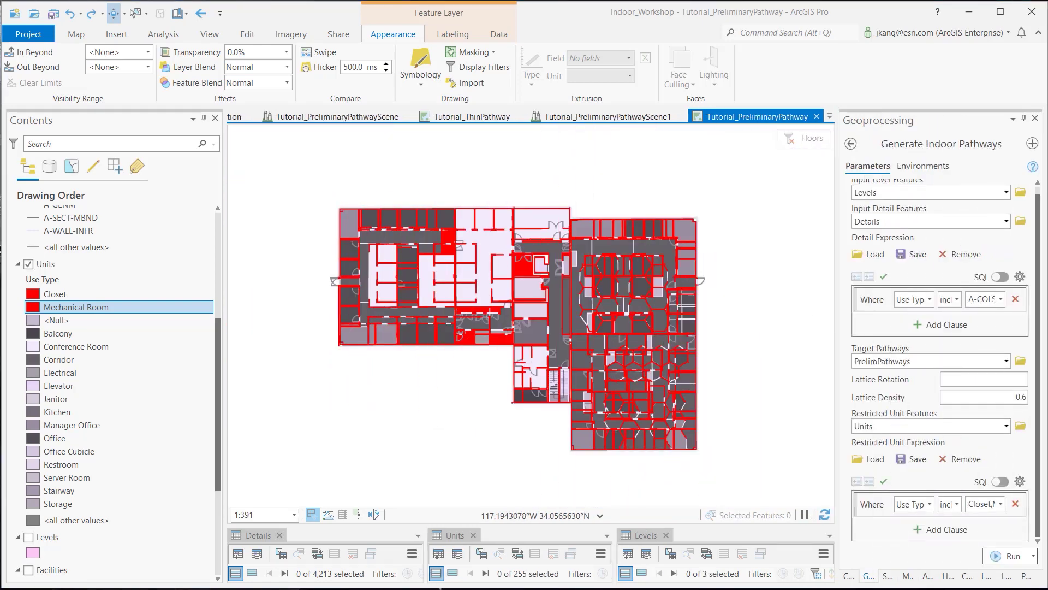
{"action": "scroll", "coordinate": [932, 214], "scroll_direction": "up", "scroll_amount": 1}
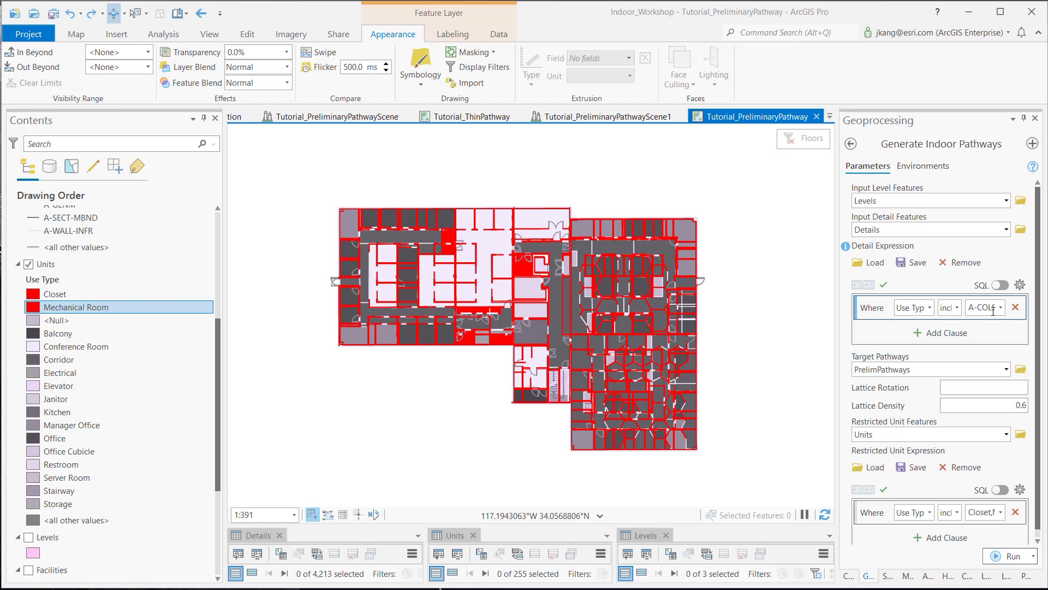
{"action": "scroll", "coordinate": [124, 345], "scroll_direction": "up", "scroll_amount": 3}
{"action": "scroll", "coordinate": [123, 345], "scroll_direction": "up", "scroll_amount": 3}
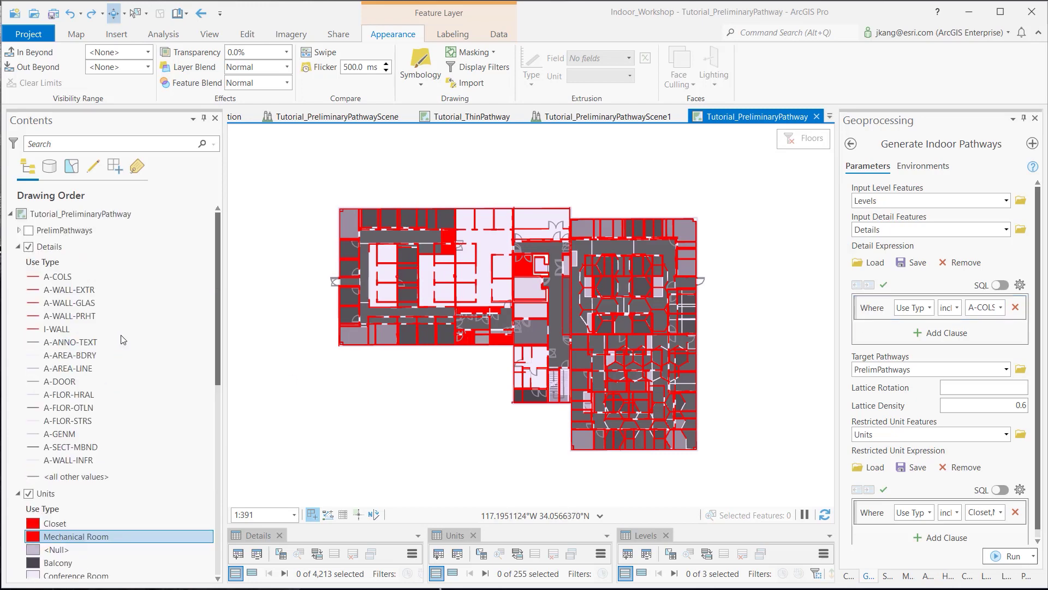
Step: Verify the detail expression for A-COLS and wall types and keep PrelimPathways as target pathways
{"action": "left_click", "coordinate": [1001, 308]}
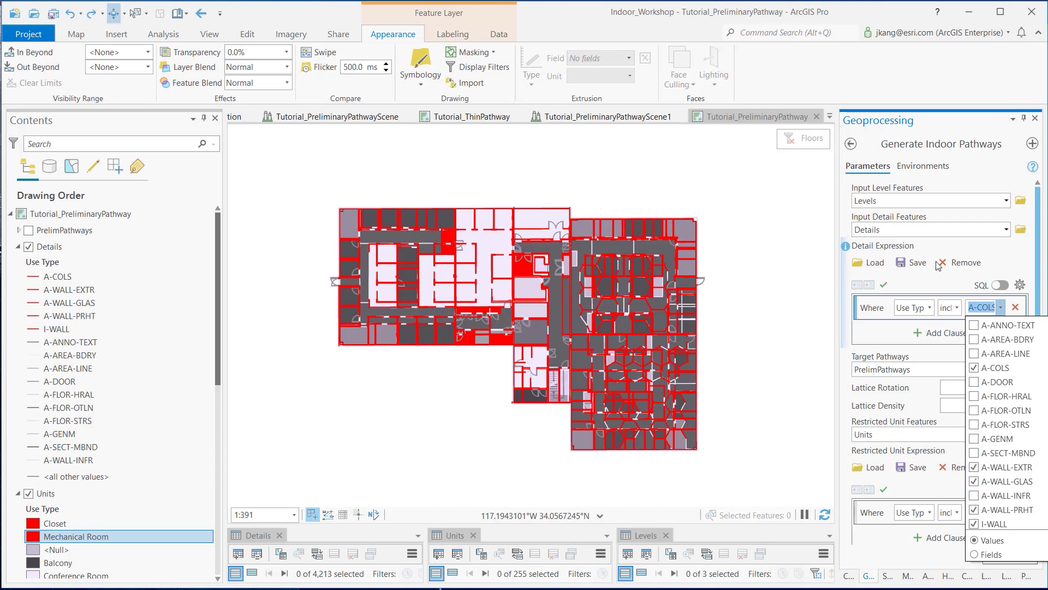
{"action": "left_click", "coordinate": [925, 283]}
{"action": "left_click", "coordinate": [883, 286]}
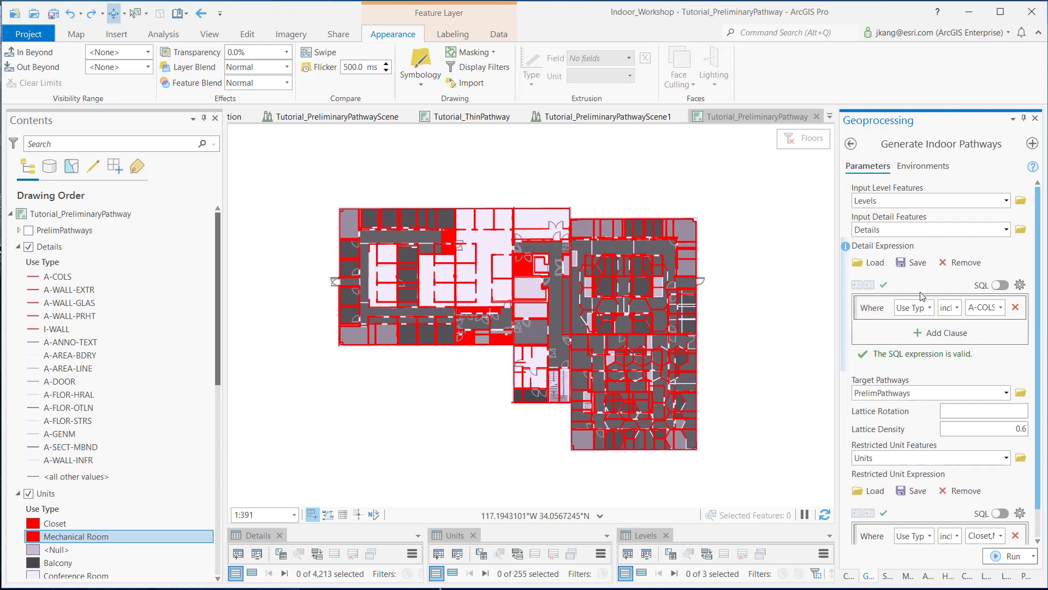
{"action": "scroll", "coordinate": [968, 348], "scroll_direction": "down", "scroll_amount": 1}
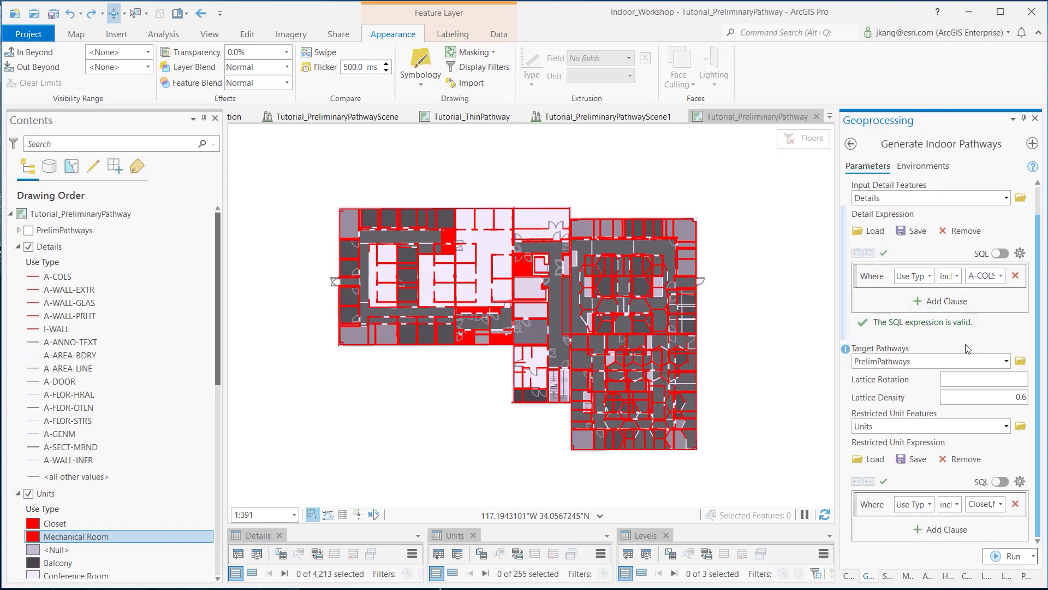
{"action": "left_click", "coordinate": [1006, 361]}
{"action": "left_click", "coordinate": [1006, 361]}
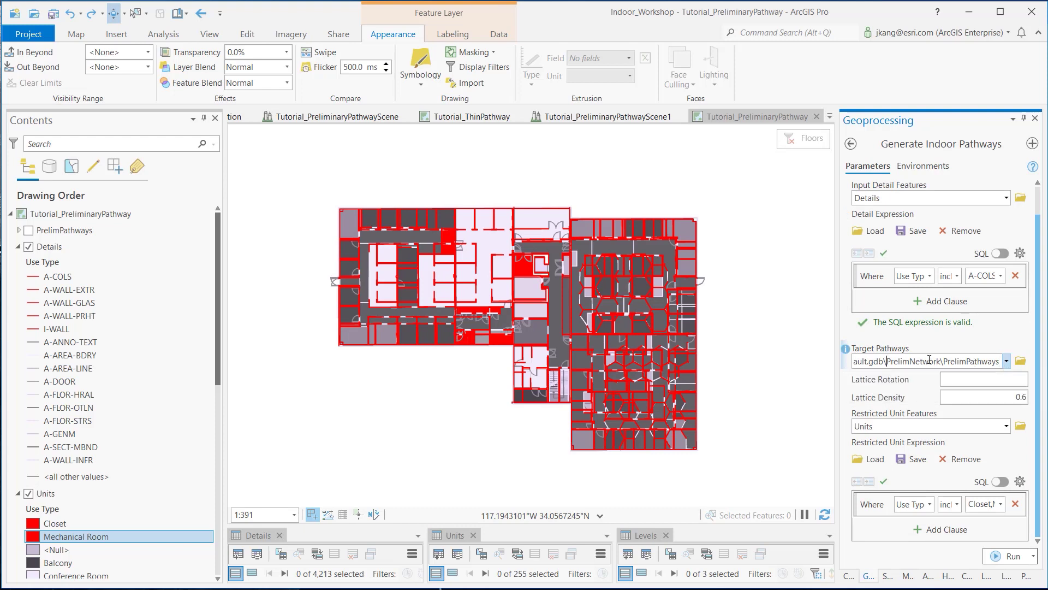
Step: Set lattice density to 0.6 and check Units as restricted features, with Closet among excluded types
{"action": "left_click_drag", "start_coordinate": [887, 361], "coordinate": [1002, 362]}
{"action": "left_click", "coordinate": [993, 335]}
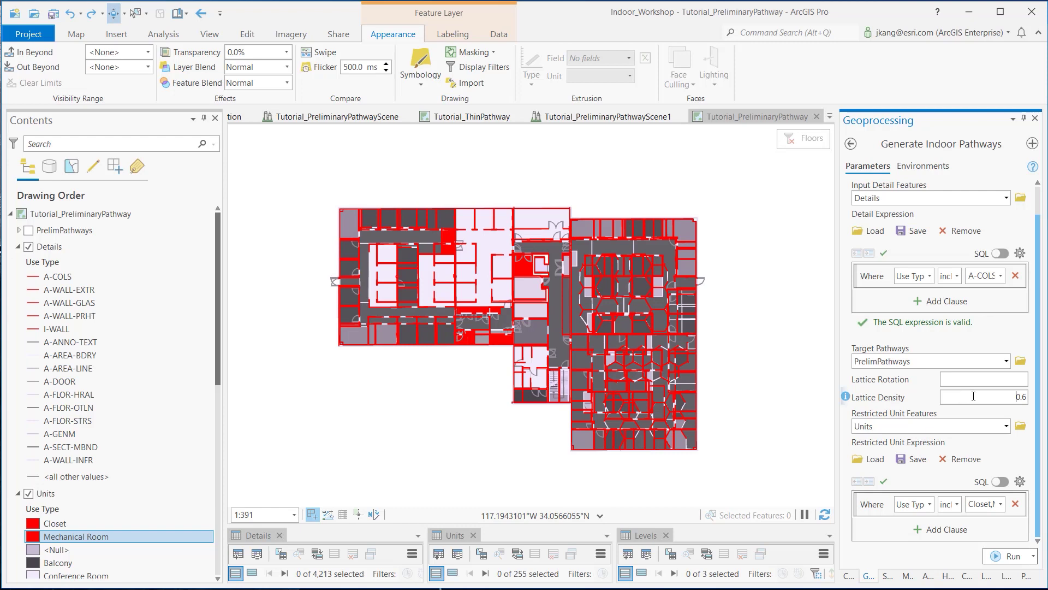
{"action": "left_click_drag", "start_coordinate": [973, 396], "coordinate": [1040, 397]}
{"action": "left_click", "coordinate": [1021, 415]}
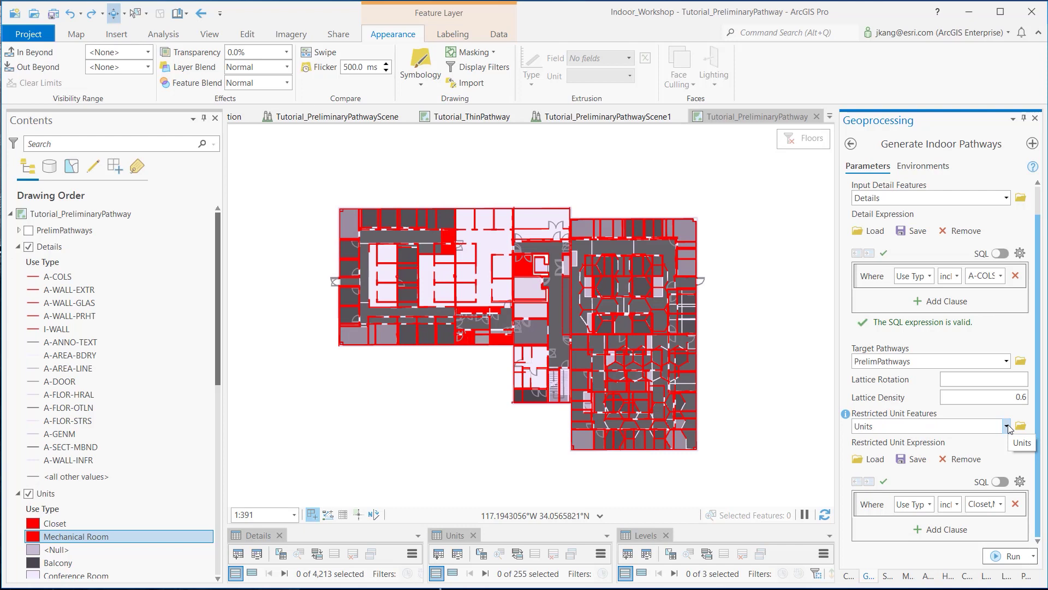
{"action": "left_click", "coordinate": [905, 431]}
{"action": "left_click", "coordinate": [1001, 505]}
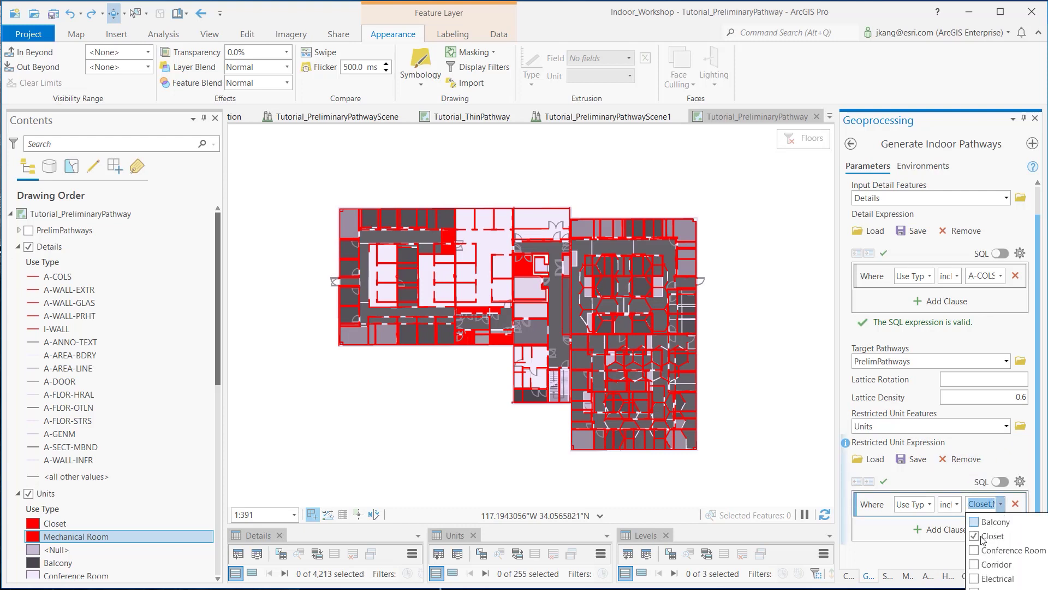
Step: Run Generate Indoor Pathways and select the resulting PrelimPathways layer
{"action": "left_click", "coordinate": [952, 482]}
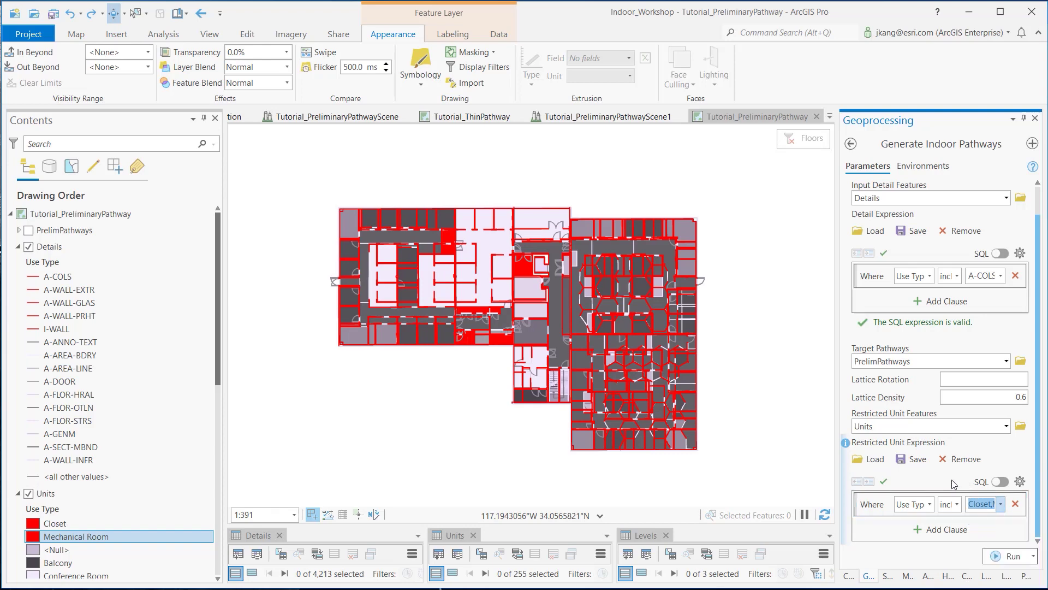
{"action": "left_click", "coordinate": [1004, 556]}
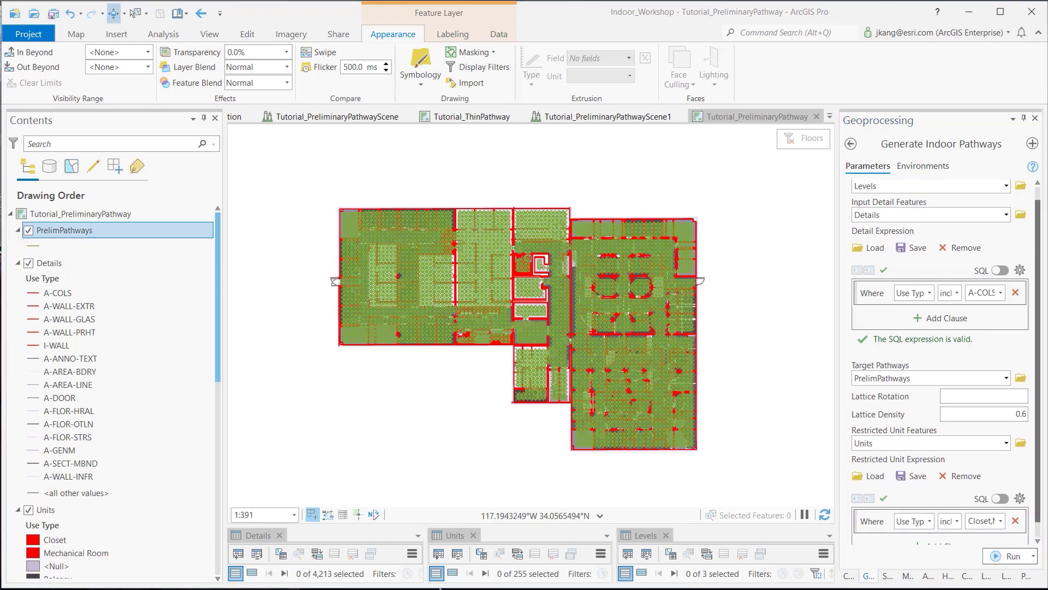
{"action": "left_click", "coordinate": [53, 231]}
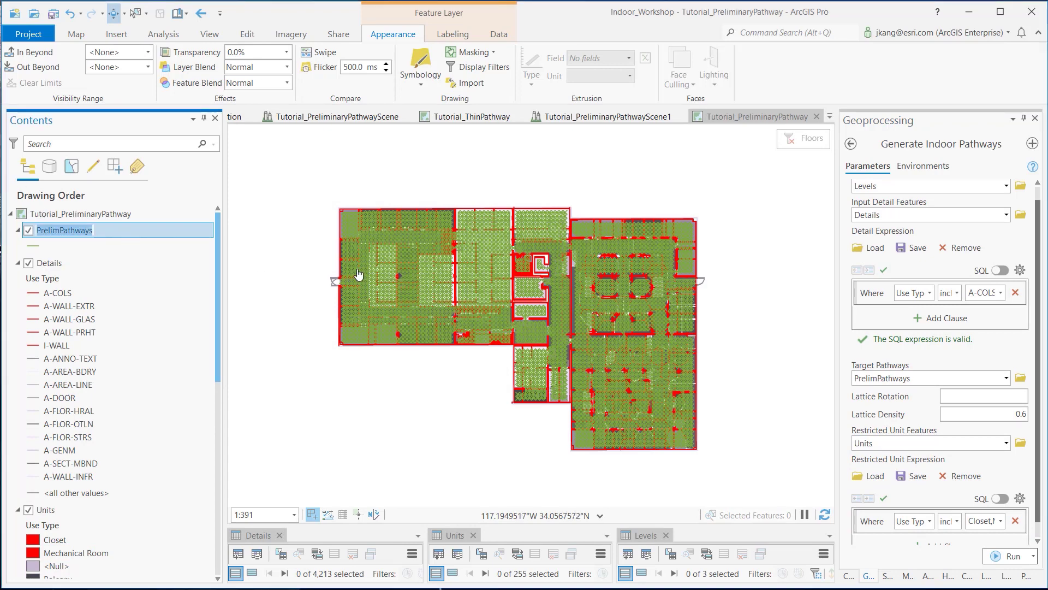
{"action": "left_click", "coordinate": [309, 280]}
Step: Zoom in and pan across the rooms to inspect the green lattice grid
{"action": "scroll", "coordinate": [375, 279], "scroll_direction": "up", "scroll_amount": 3}
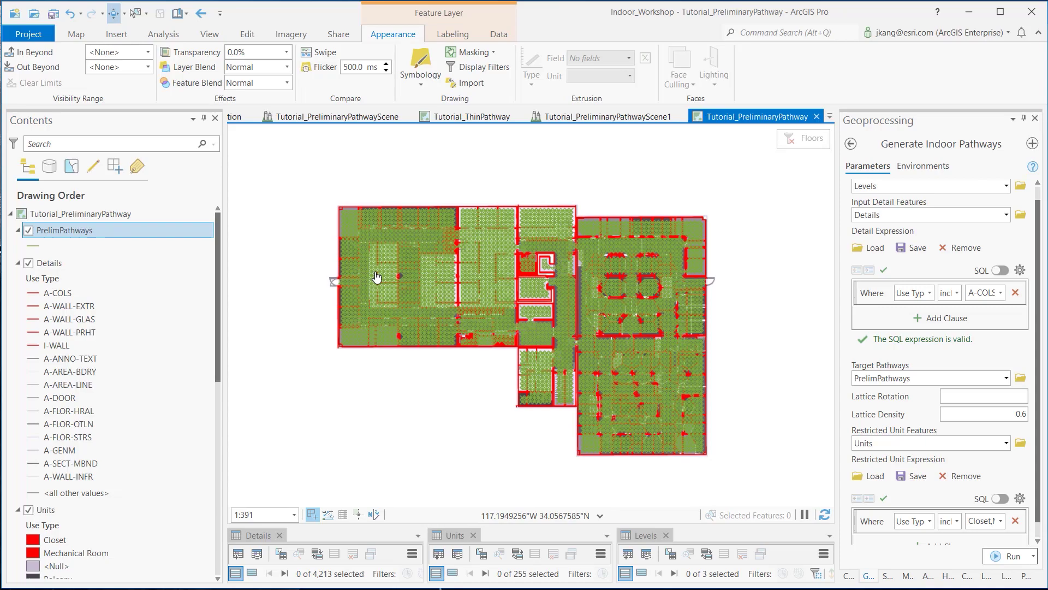
{"action": "scroll", "coordinate": [524, 356], "scroll_direction": "up", "scroll_amount": 5}
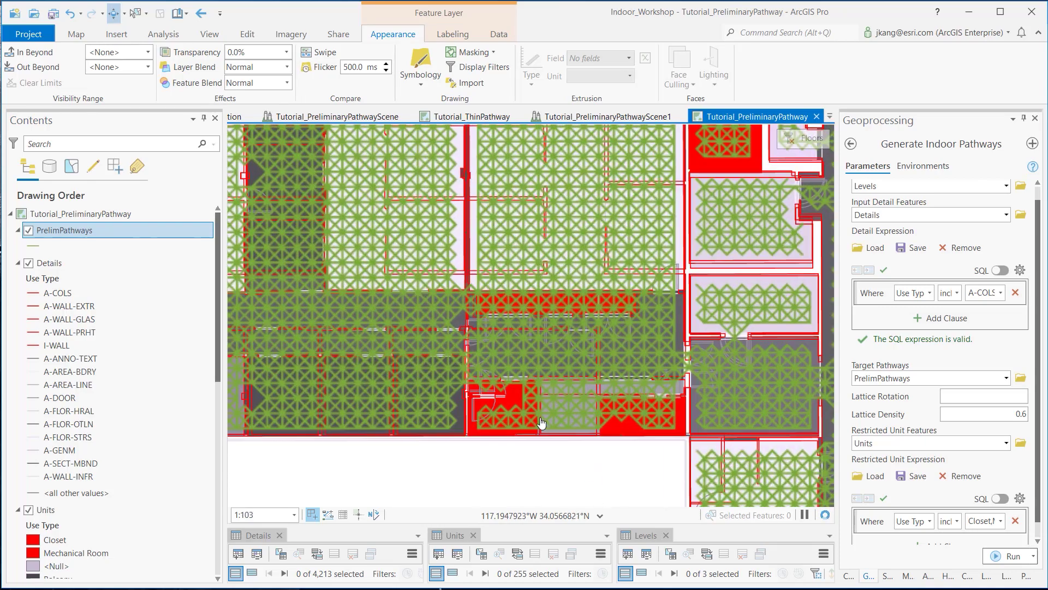
{"action": "scroll", "coordinate": [487, 352], "scroll_direction": "up", "scroll_amount": 2}
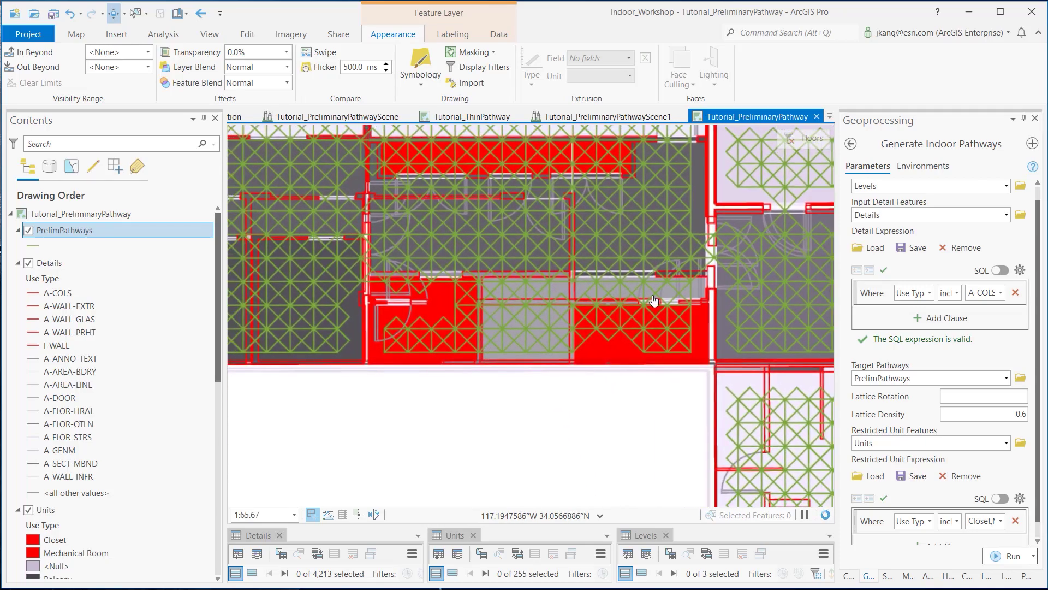
{"action": "left_click_drag", "start_coordinate": [623, 339], "coordinate": [672, 265]}
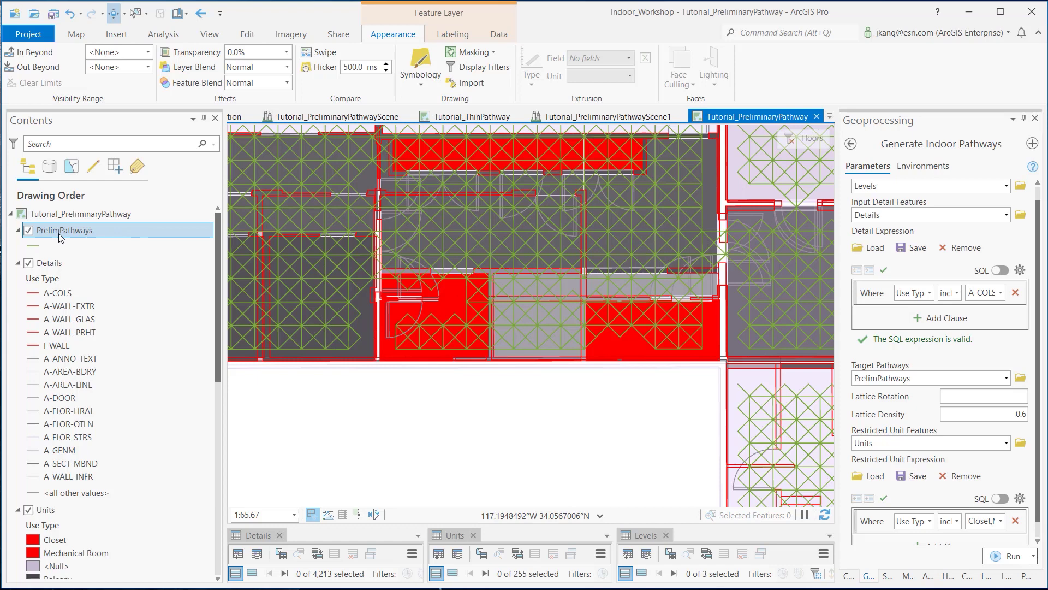
Step: Open the PrelimPathways attribute table beside Units and copy the first unit's Level ID value
{"action": "key", "text": "ctrl+t"}
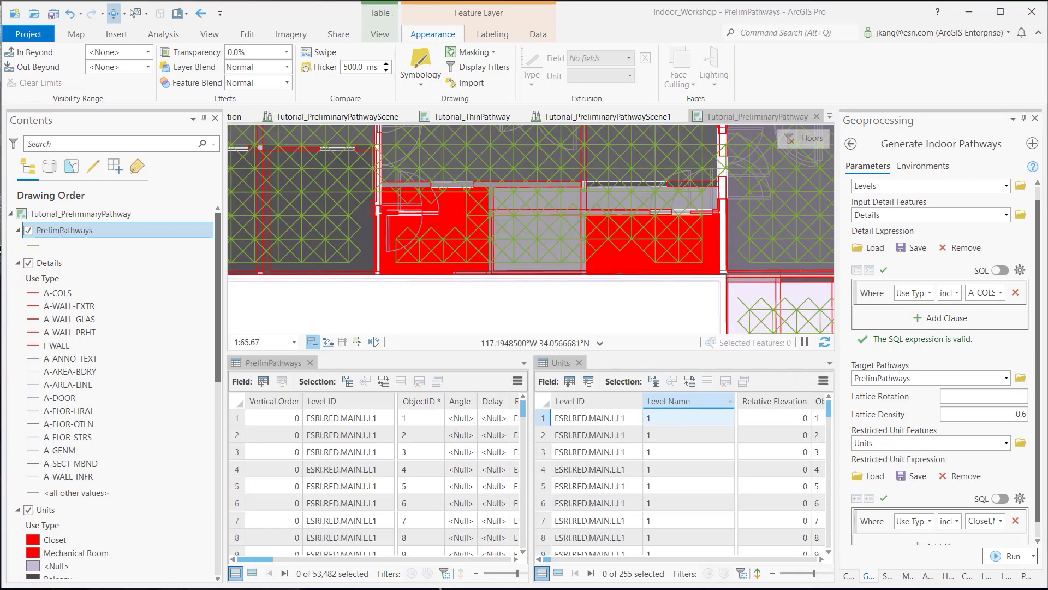
{"action": "left_click", "coordinate": [619, 424]}
{"action": "right_click", "coordinate": [619, 424]}
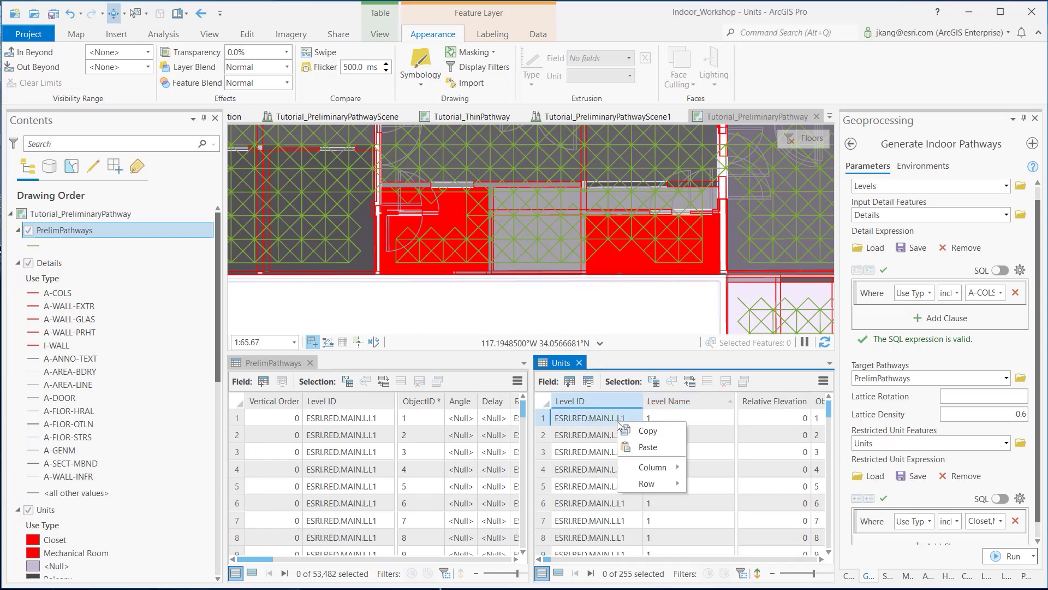
{"action": "left_click", "coordinate": [646, 431]}
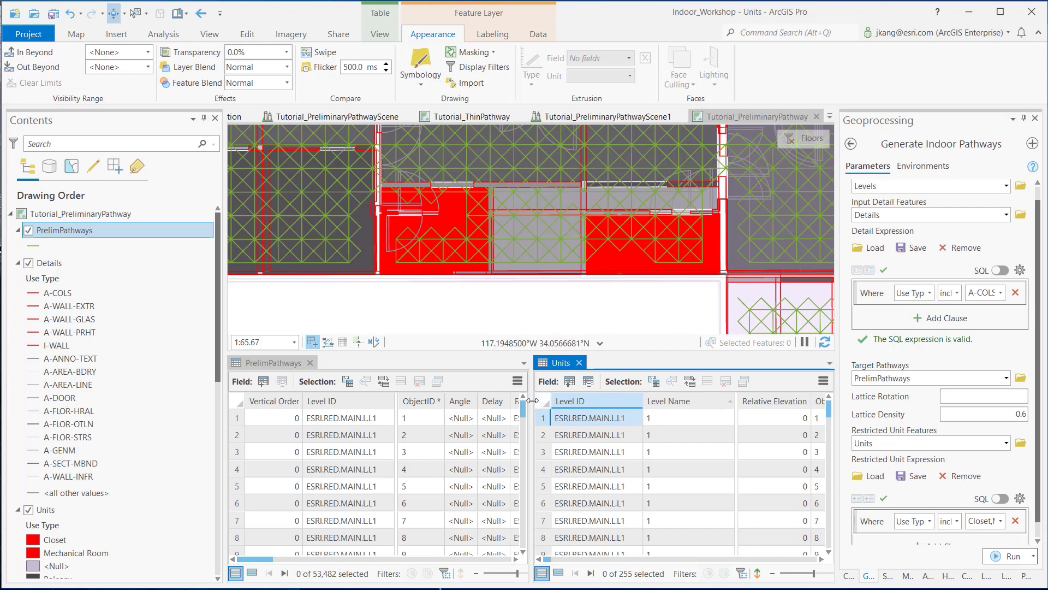
{"action": "left_click_drag", "start_coordinate": [634, 398], "coordinate": [729, 398]}
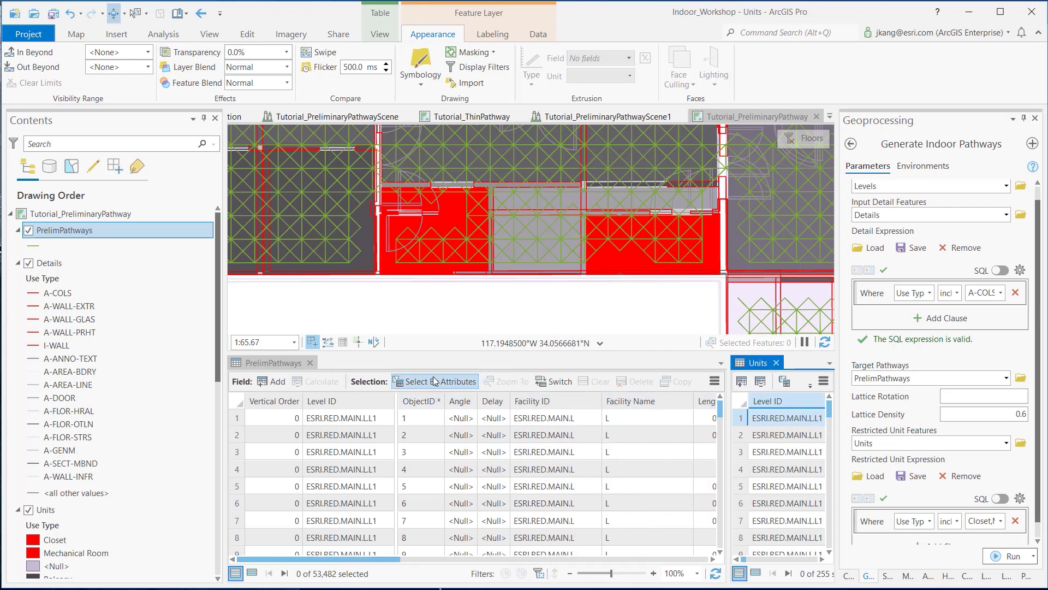
Step: Select PrelimPathways records where Vertical Order equals 0 and list only the 16,883 selected rows
{"action": "left_click", "coordinate": [435, 381]}
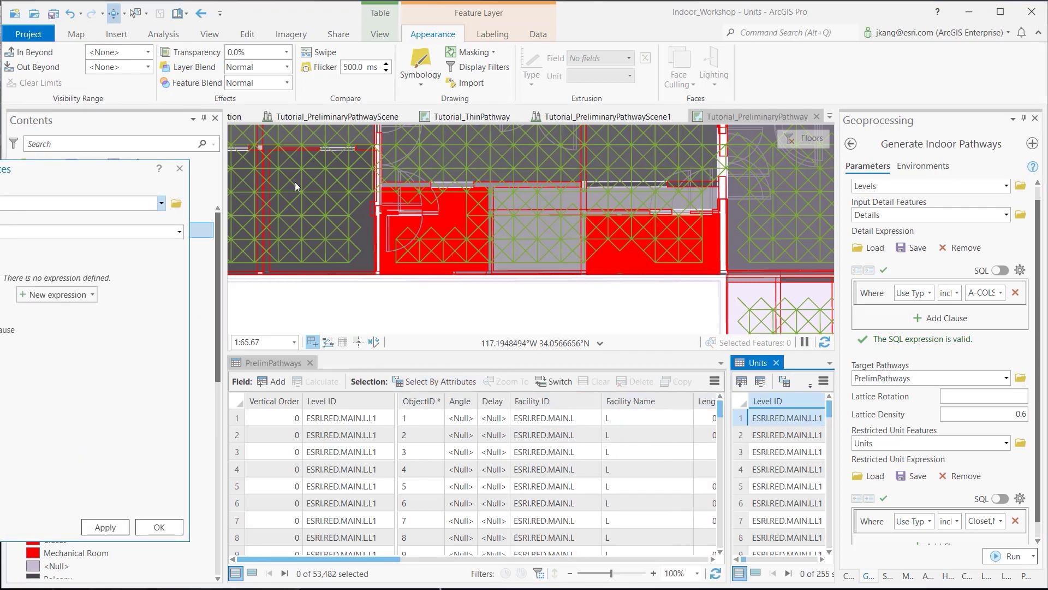
{"action": "left_click", "coordinate": [443, 314]}
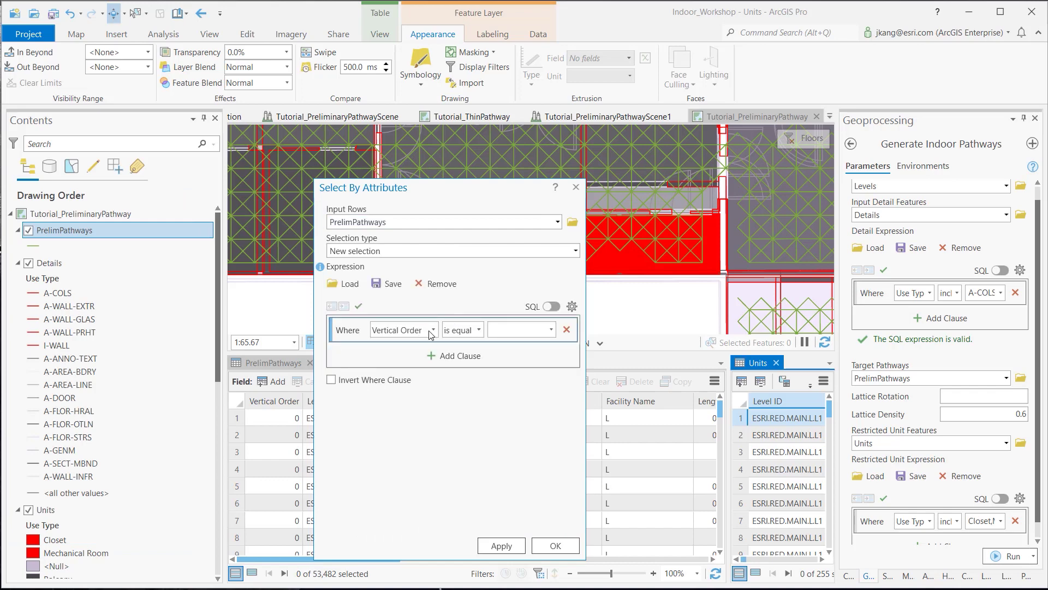
{"action": "left_click", "coordinate": [551, 329]}
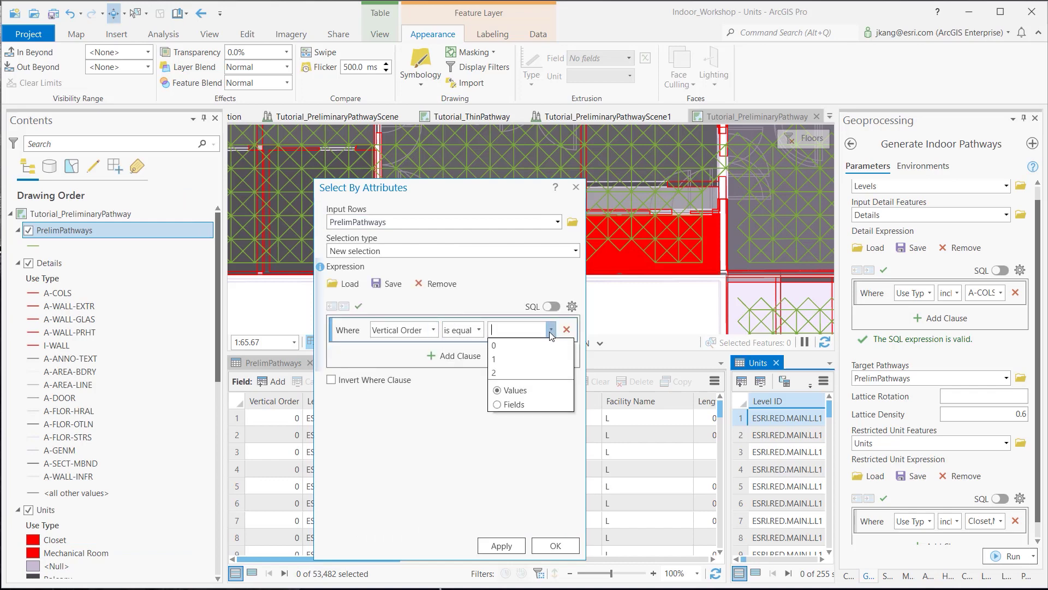
{"action": "left_click", "coordinate": [529, 351]}
{"action": "left_click", "coordinate": [508, 546]}
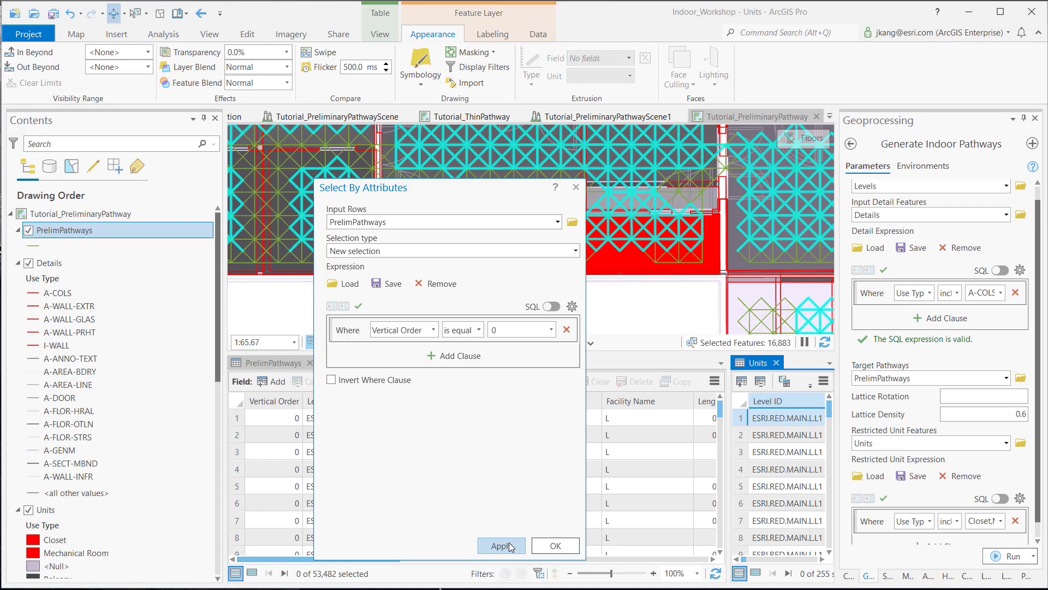
{"action": "left_click", "coordinate": [552, 541]}
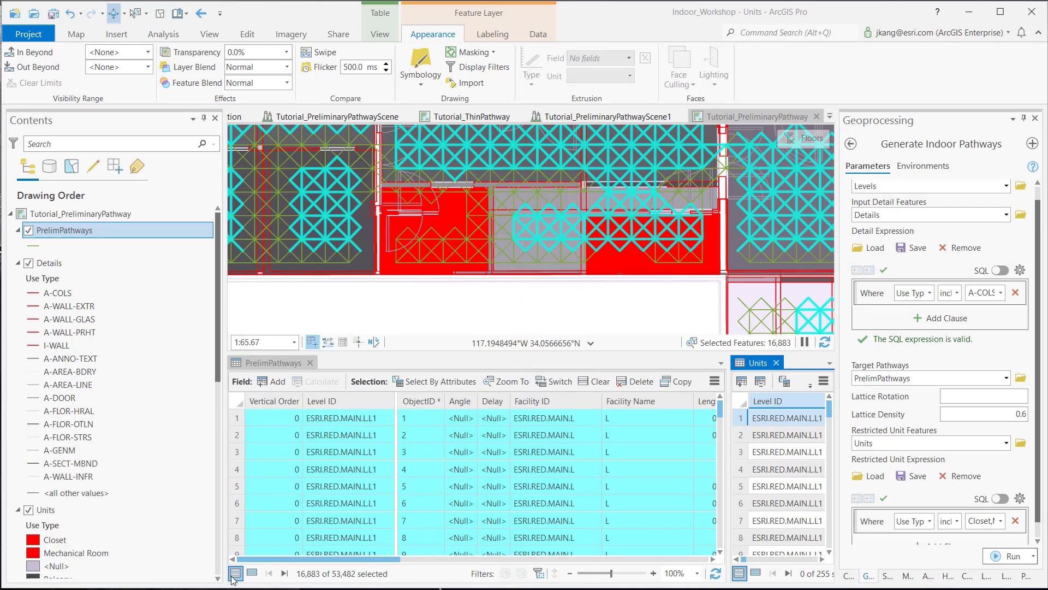
{"action": "left_click", "coordinate": [252, 573]}
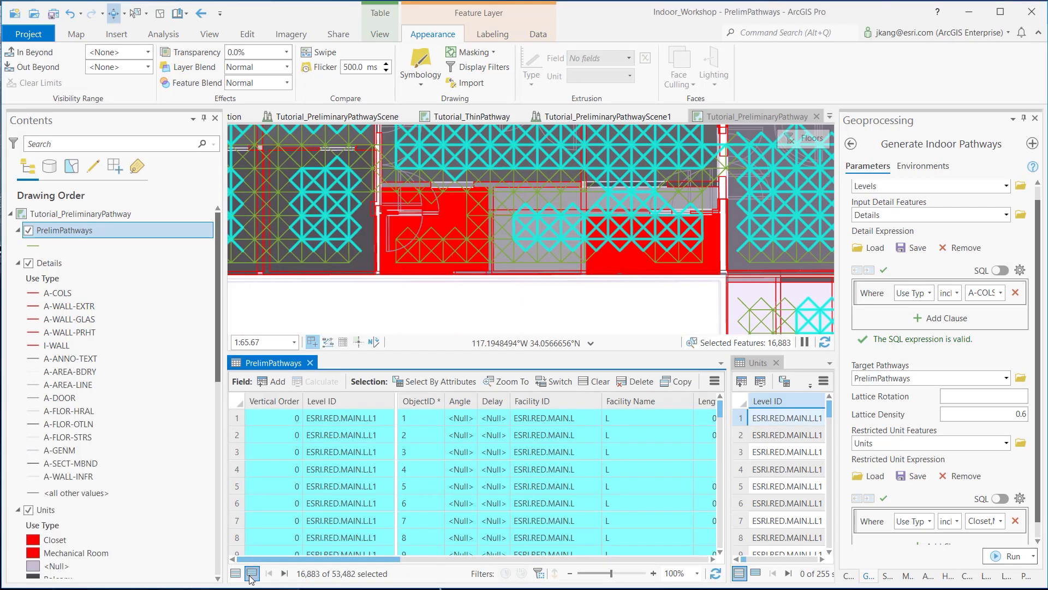
Step: Calculate Level ID as "ESRI.RED.MAIN.L.L1" for the selected Vertical Order 0 pathways
{"action": "right_click", "coordinate": [337, 403]}
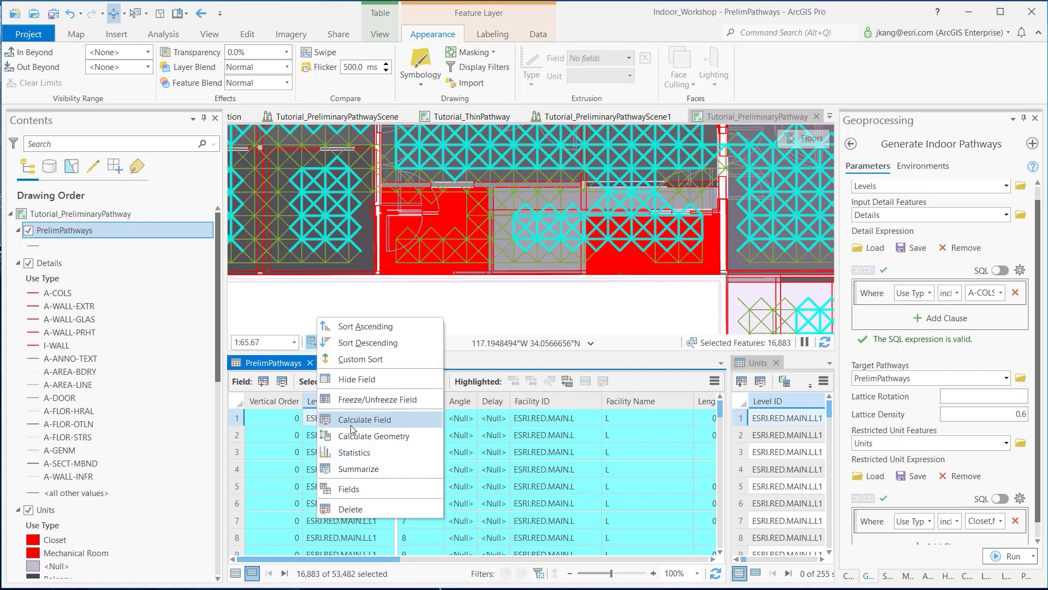
{"action": "left_click", "coordinate": [352, 429]}
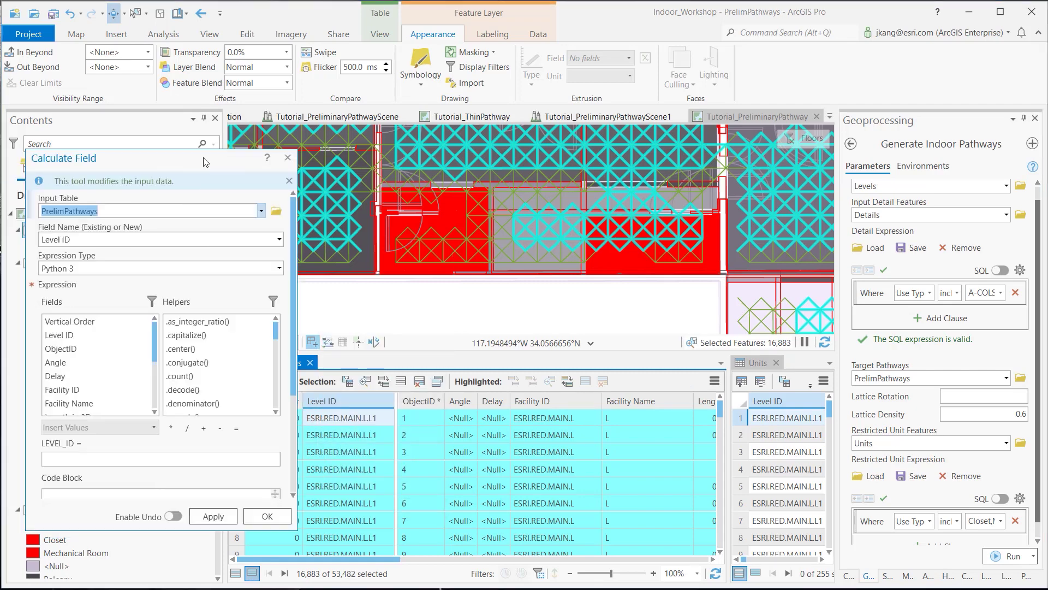
{"action": "left_click_drag", "start_coordinate": [203, 162], "coordinate": [444, 163]}
{"action": "left_click", "coordinate": [329, 460]}
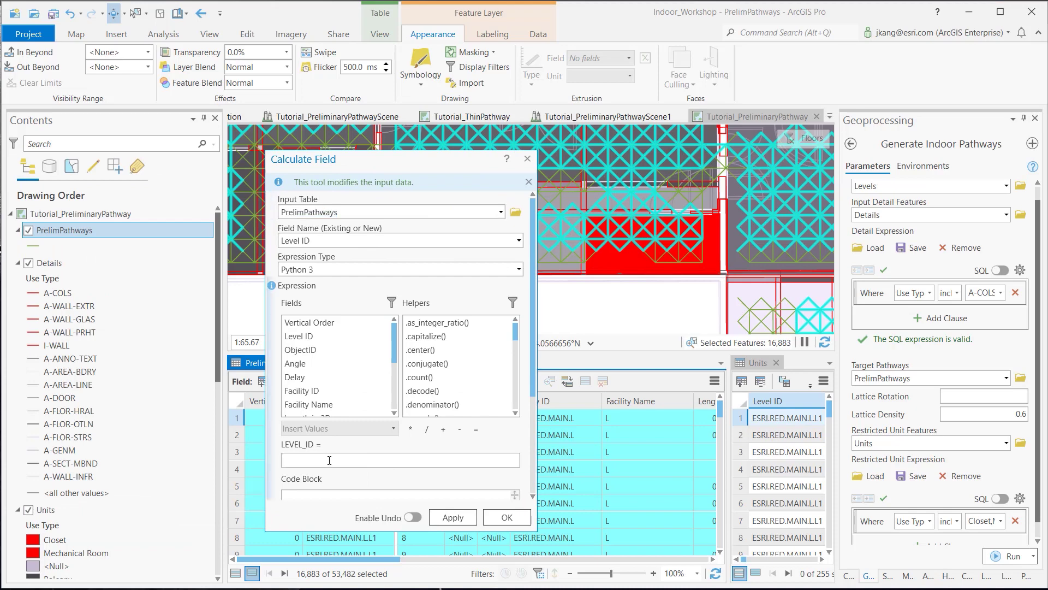
{"action": "type", "text": "\""}
{"action": "type", "text": "ESRI.RED.MAIN.L.L1"}
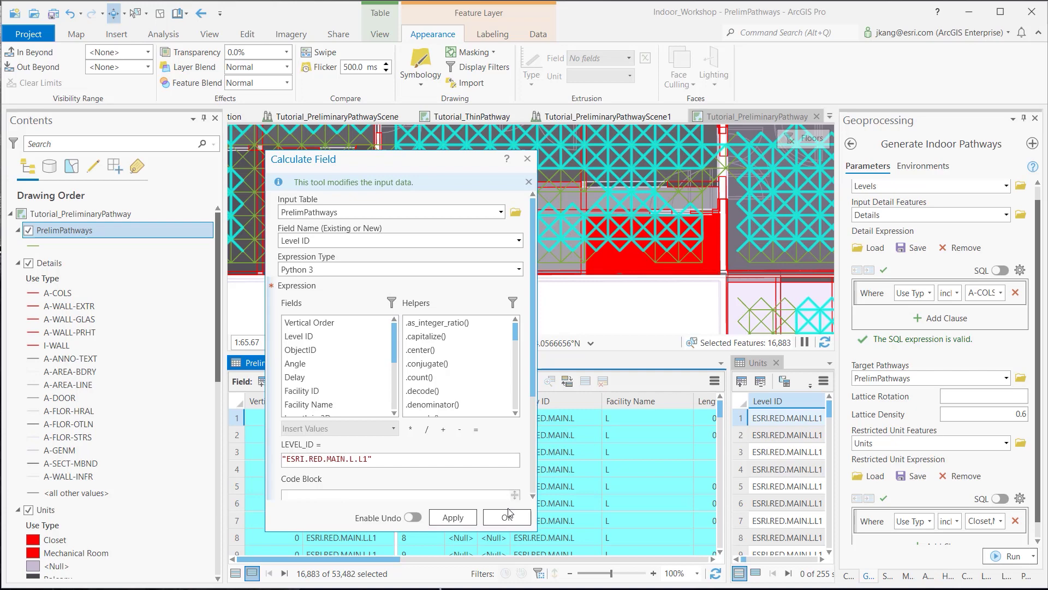
{"action": "left_click", "coordinate": [527, 160]}
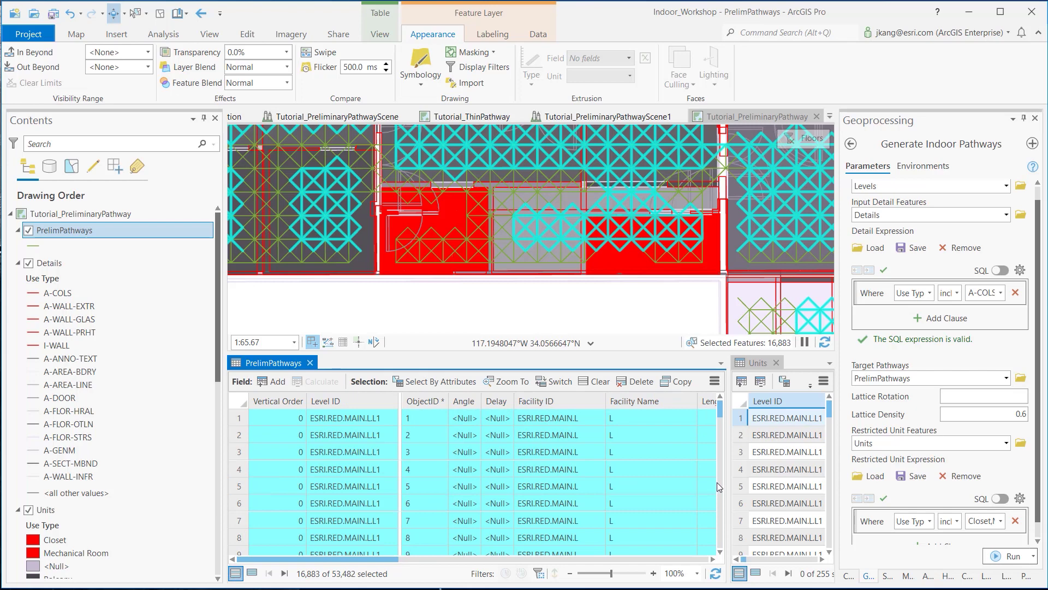
{"action": "left_click_drag", "start_coordinate": [721, 416], "coordinate": [724, 530]}
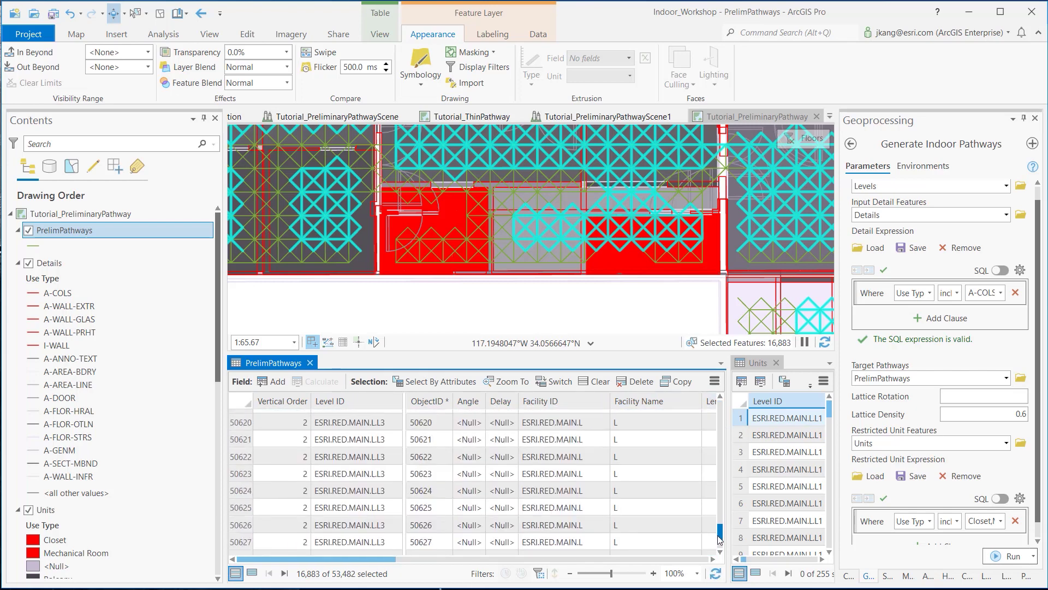
Step: Check in PrelimPathways layer properties that the Floors floor field is Level ID, then cancel
{"action": "right_click", "coordinate": [77, 233]}
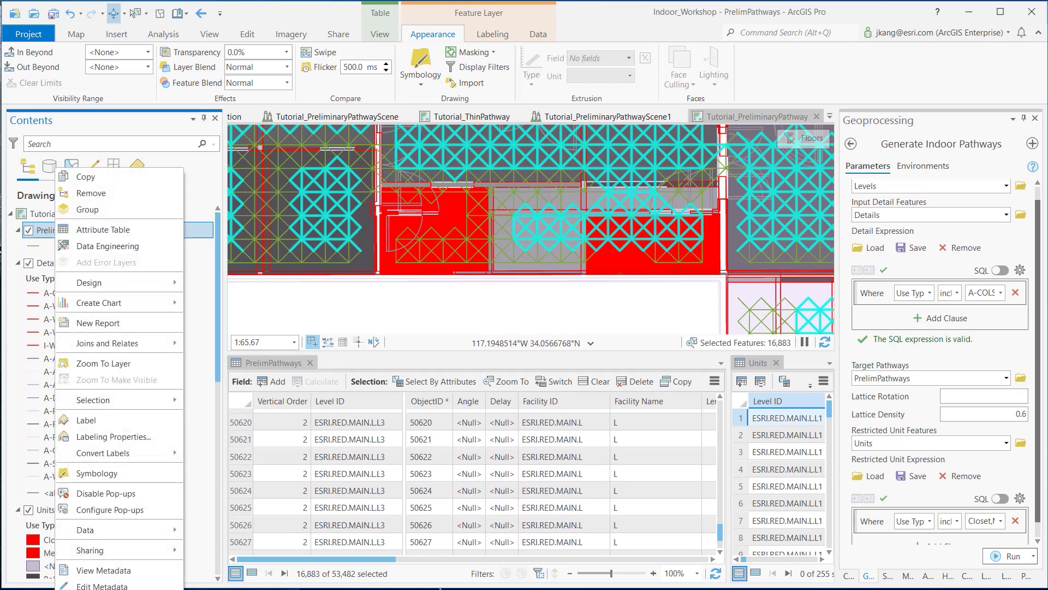
{"action": "left_click", "coordinate": [104, 588]}
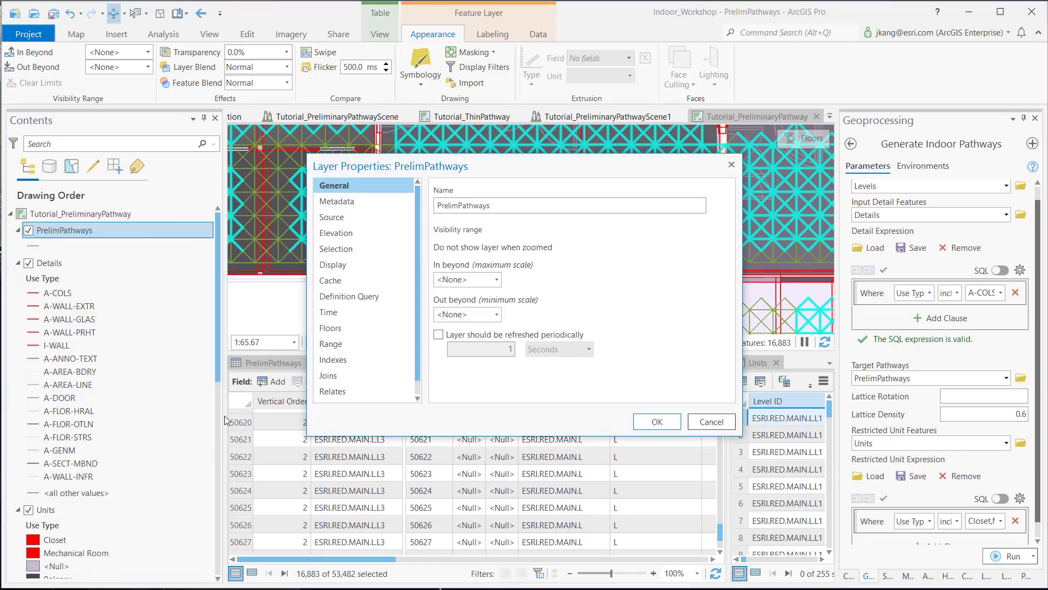
{"action": "left_click", "coordinate": [345, 332]}
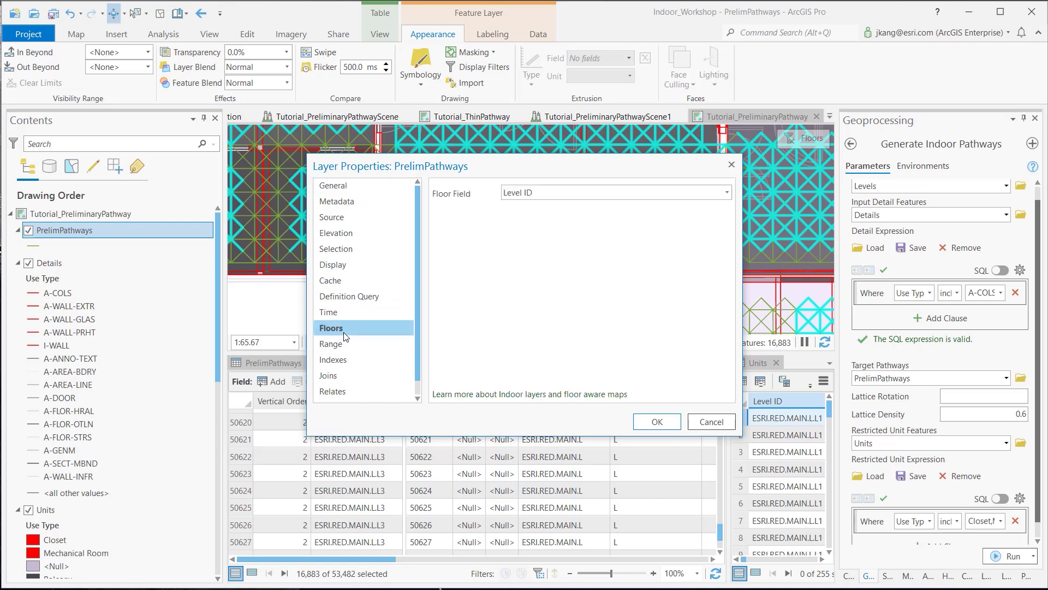
{"action": "left_click", "coordinate": [704, 422]}
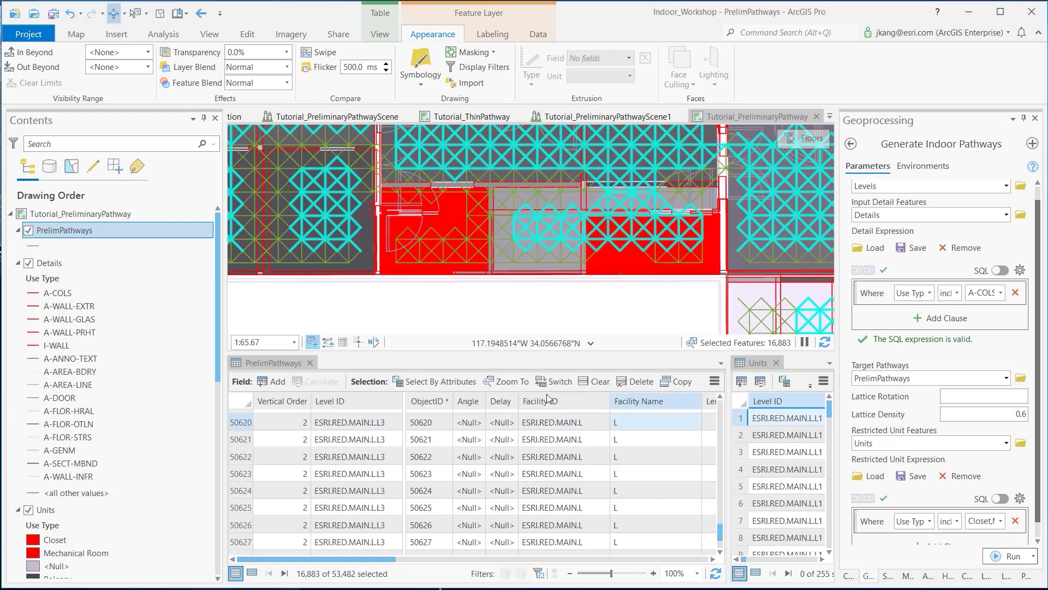
Step: Close the PrelimPathways attribute table and zoom out over the floor plan
{"action": "left_click", "coordinate": [309, 363]}
{"action": "scroll", "coordinate": [568, 257], "scroll_direction": "down", "scroll_amount": 3}
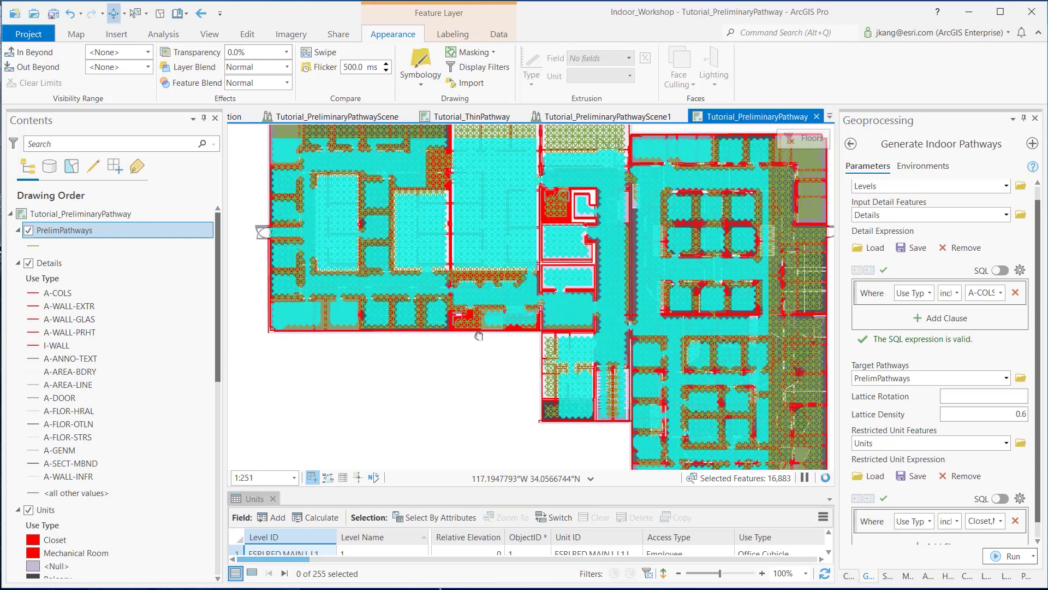
{"action": "left_click_drag", "start_coordinate": [479, 336], "coordinate": [464, 338]}
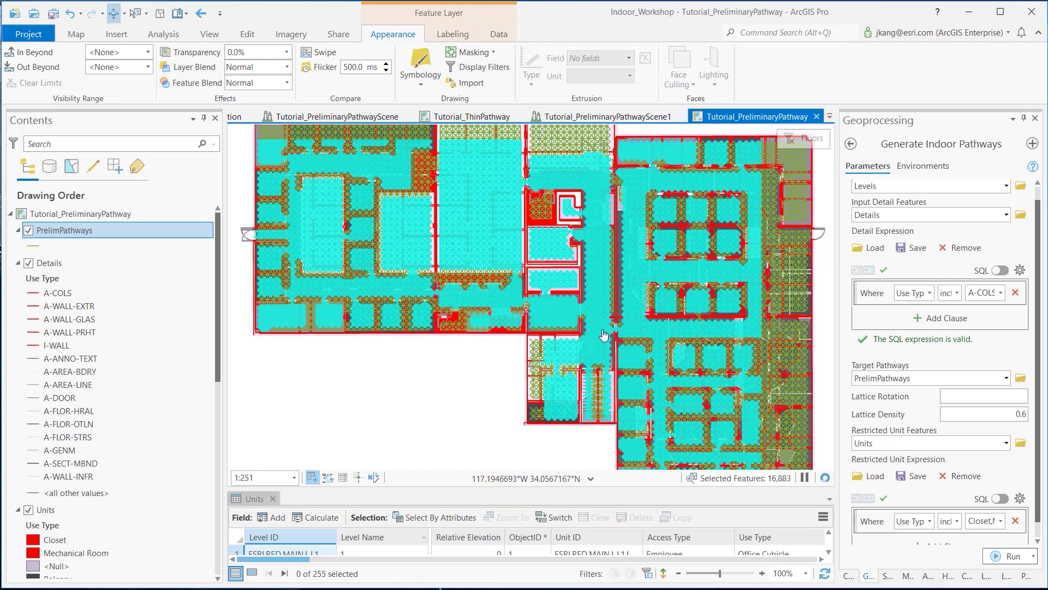
Step: Set the map's floor filter to level 3 and pan across its pathway lattice
{"action": "left_click", "coordinate": [803, 140]}
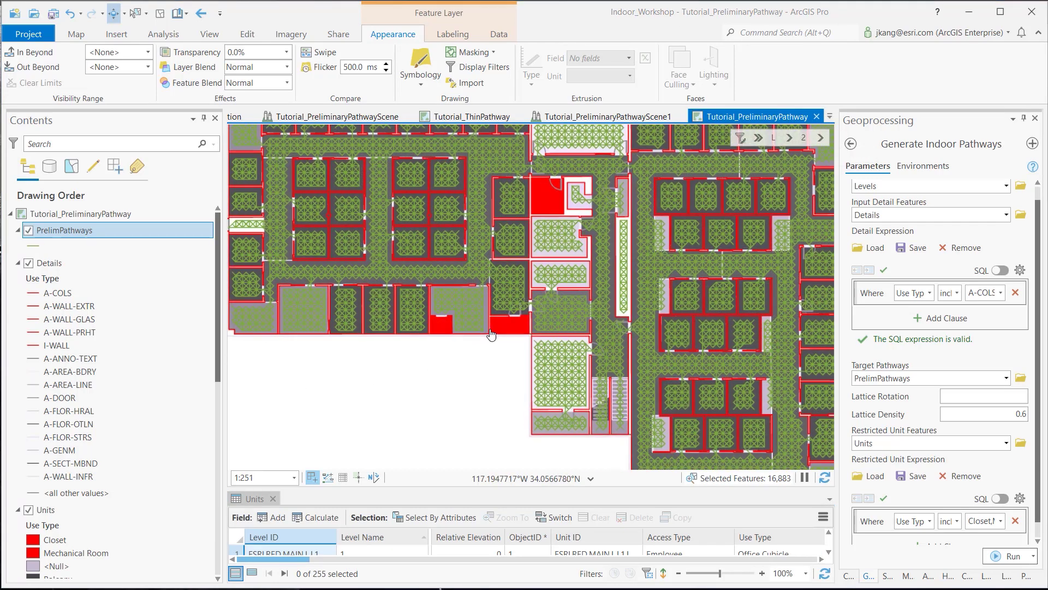
{"action": "scroll", "coordinate": [485, 330], "scroll_direction": "up", "scroll_amount": 5}
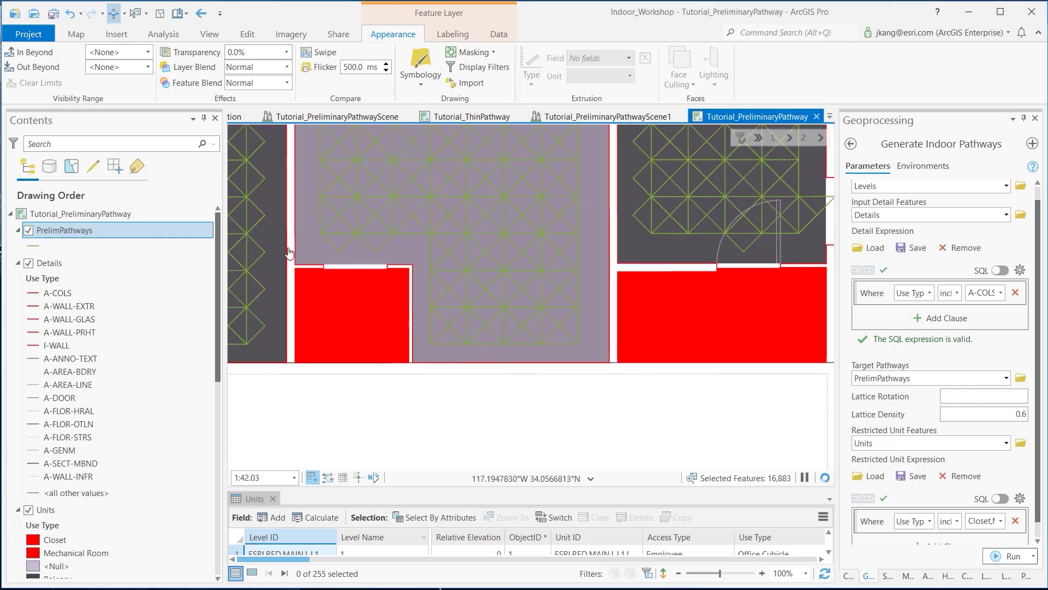
{"action": "scroll", "coordinate": [420, 274], "scroll_direction": "down", "scroll_amount": 3}
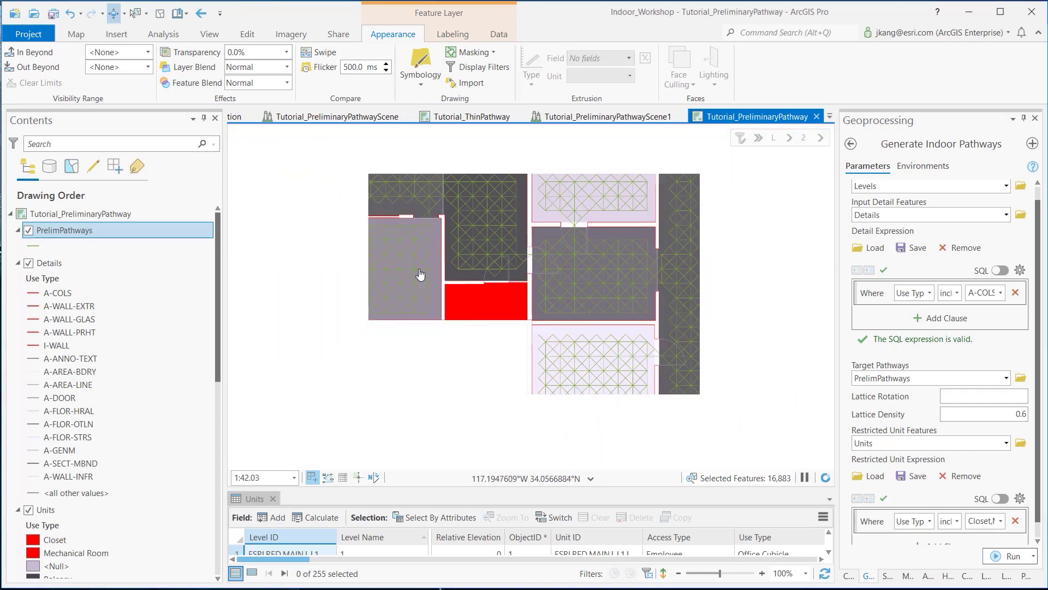
{"action": "scroll", "coordinate": [421, 274], "scroll_direction": "down", "scroll_amount": 4}
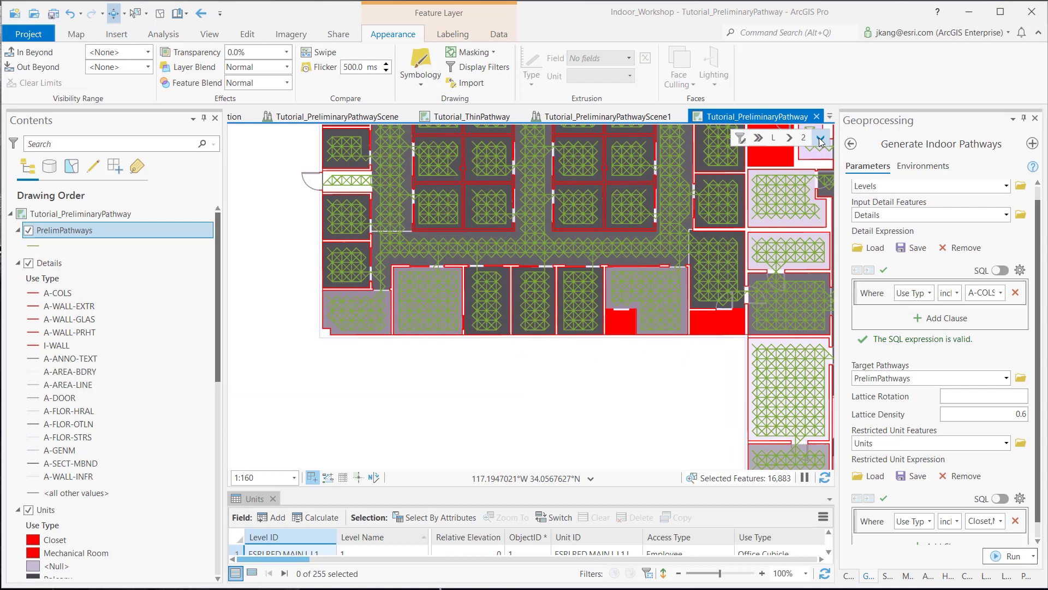
{"action": "left_click", "coordinate": [821, 139]}
{"action": "left_click", "coordinate": [803, 155]}
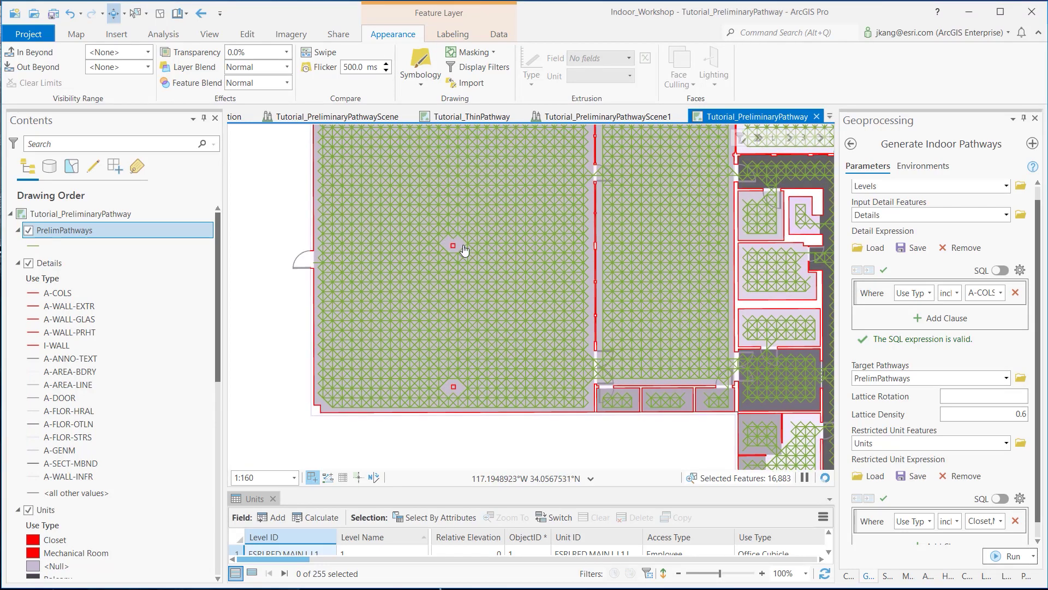
{"action": "scroll", "coordinate": [464, 249], "scroll_direction": "up", "scroll_amount": 3}
{"action": "key", "text": "Right"}
{"action": "key", "text": "Right"}
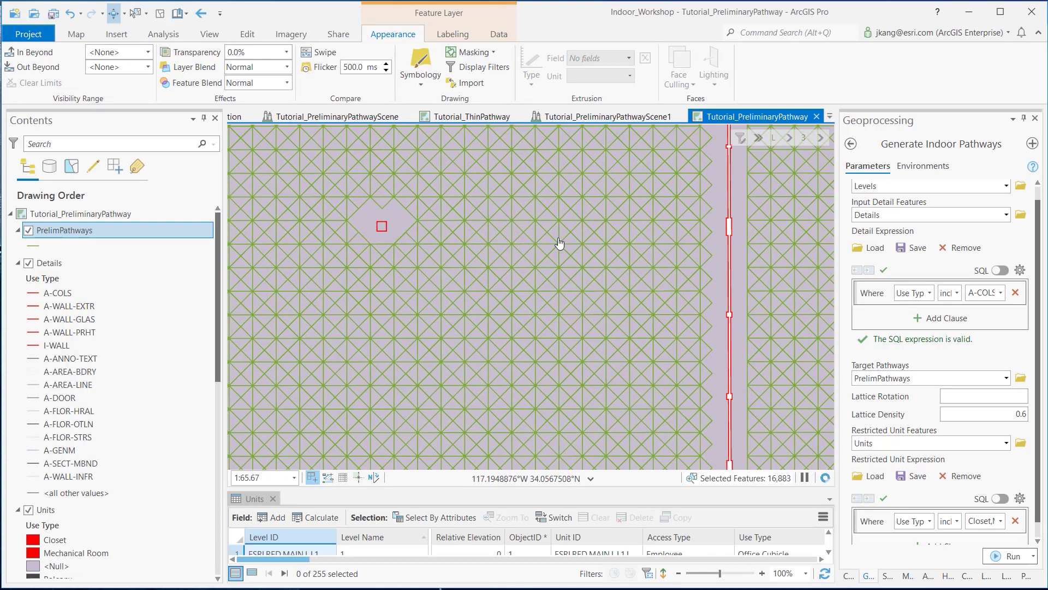
{"action": "key", "text": "Right"}
{"action": "key", "text": "Down"}
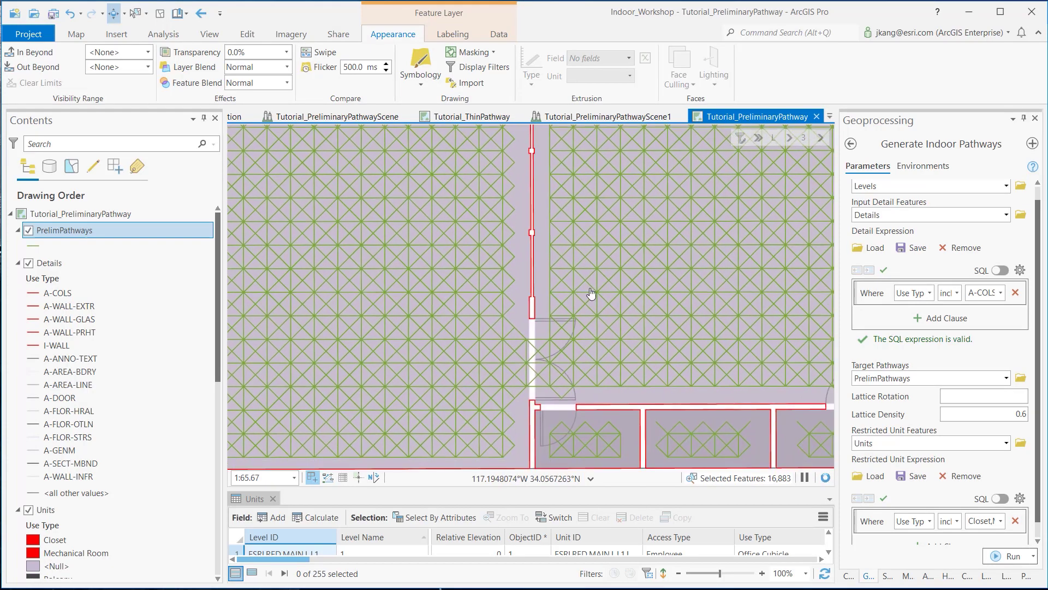
{"action": "key", "text": "Right"}
{"action": "key", "text": "Down"}
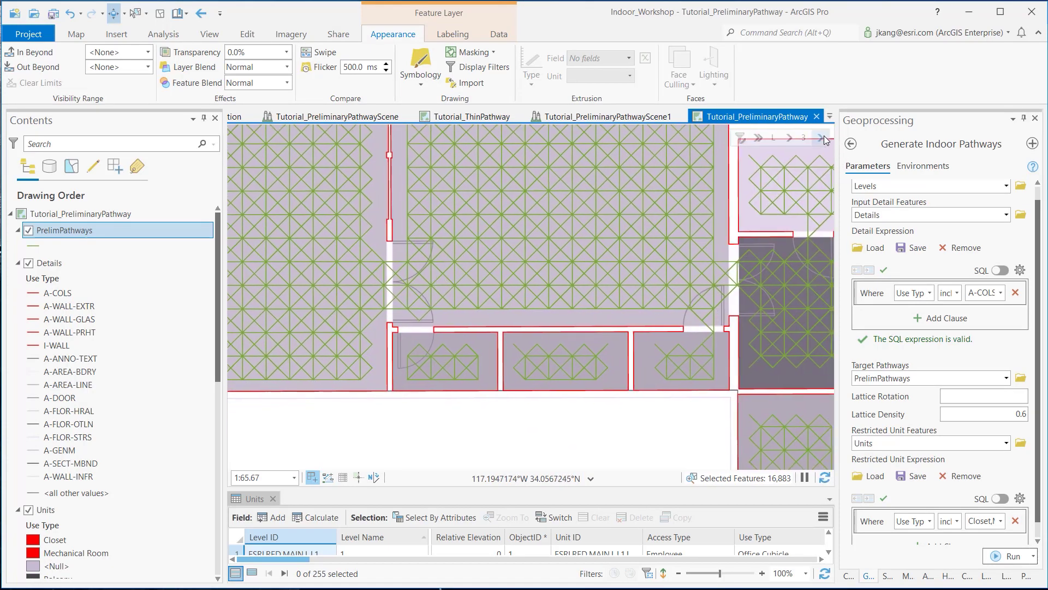
Step: Switch the floor filter to level 1 and pan across its floor plan
{"action": "left_click", "coordinate": [820, 137]}
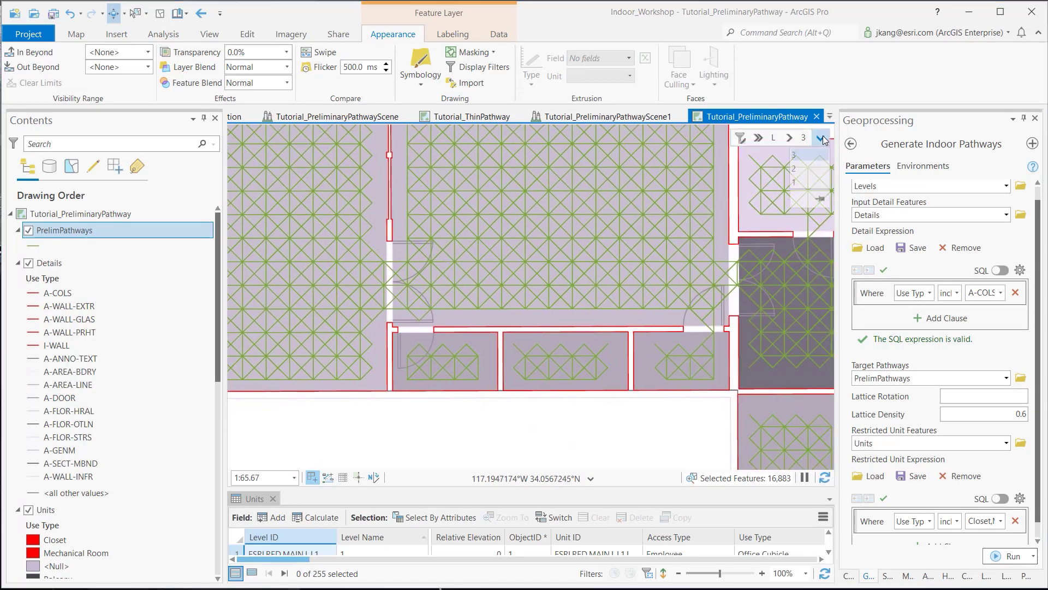
{"action": "left_click", "coordinate": [806, 182]}
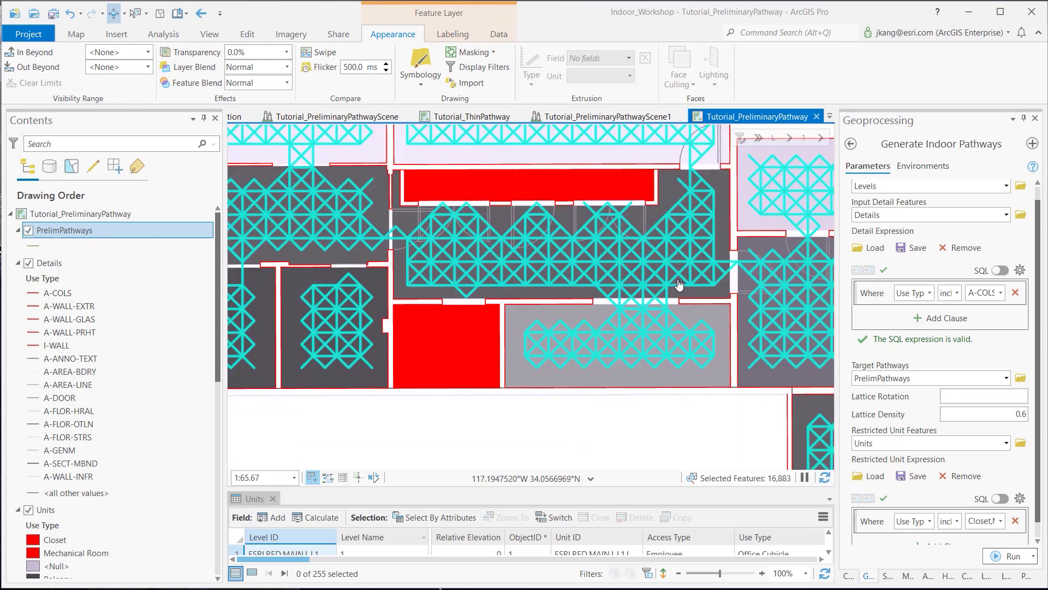
{"action": "key", "text": "Right"}
{"action": "key", "text": "Up"}
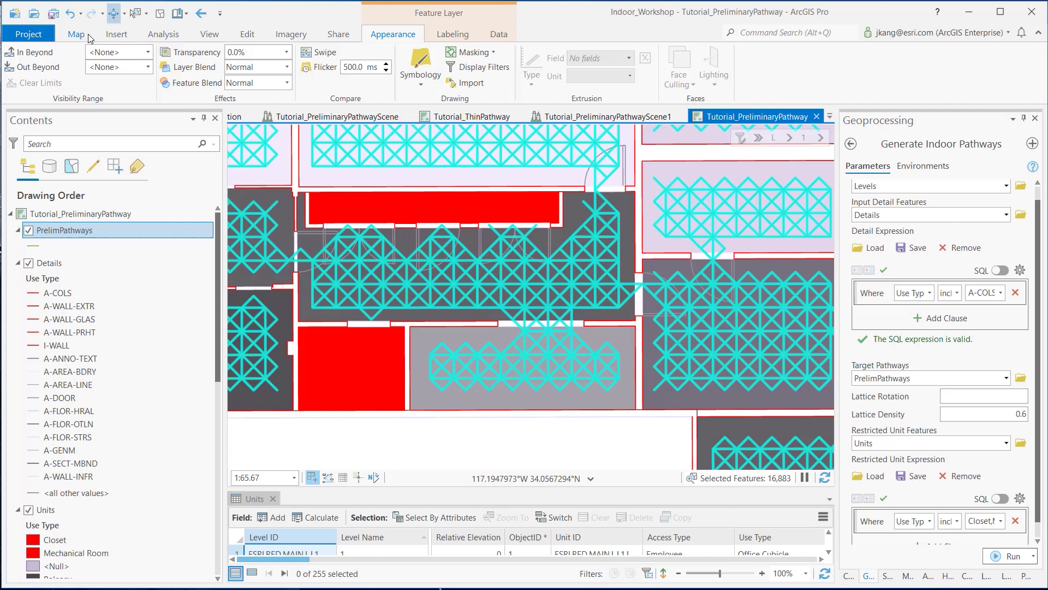
Step: Clear the map selection so the pathway lattice draws green
{"action": "left_click", "coordinate": [77, 35]}
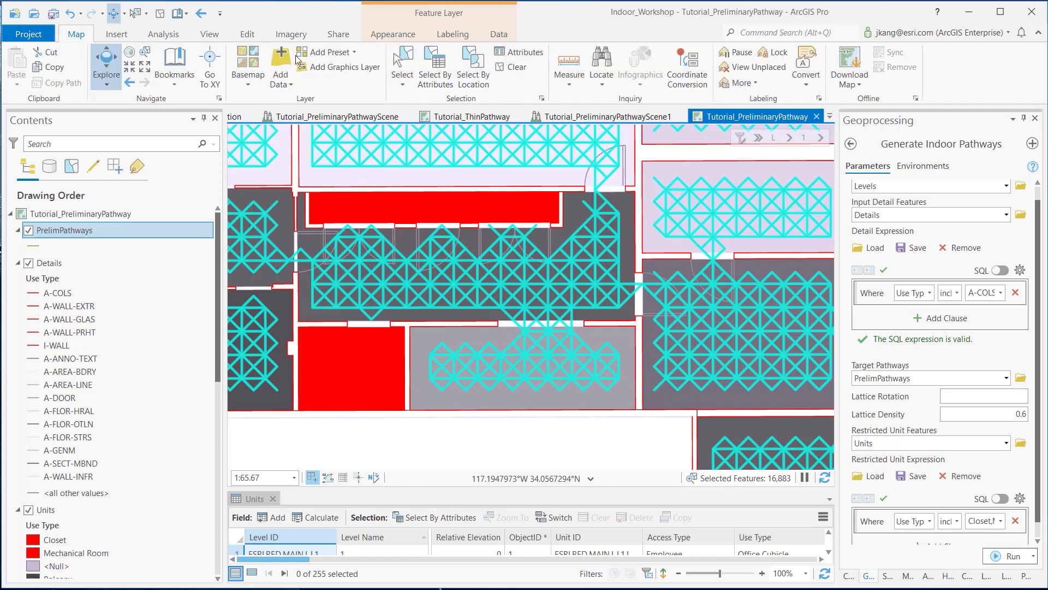
{"action": "left_click", "coordinate": [498, 70]}
{"action": "scroll", "coordinate": [669, 277], "scroll_direction": "down", "scroll_amount": 2}
{"action": "scroll", "coordinate": [669, 277], "scroll_direction": "up", "scroll_amount": 2}
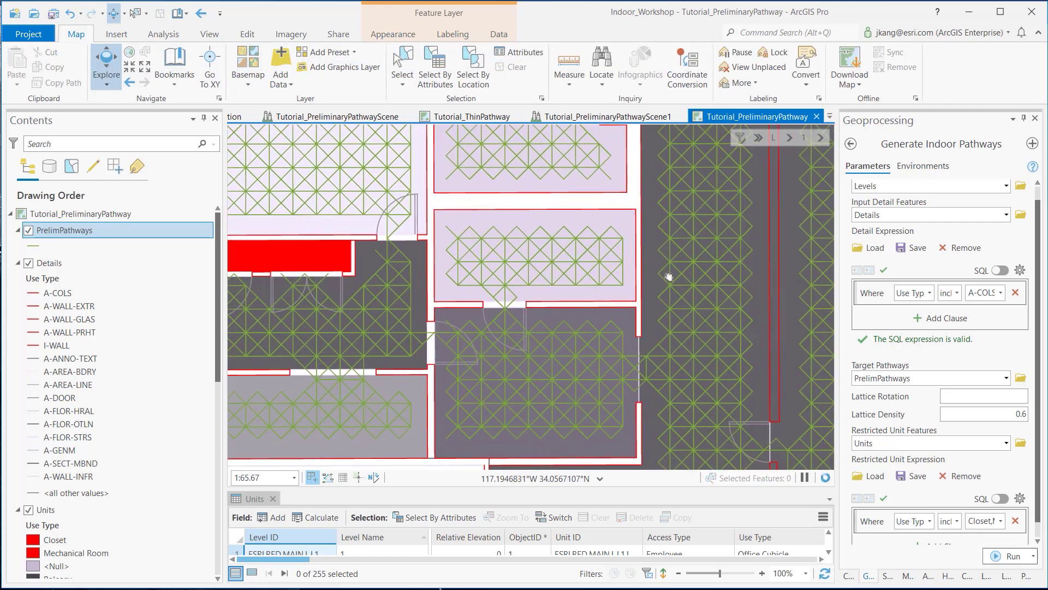
{"action": "scroll", "coordinate": [669, 277], "scroll_direction": "down", "scroll_amount": 2}
{"action": "scroll", "coordinate": [590, 339], "scroll_direction": "up", "scroll_amount": 2}
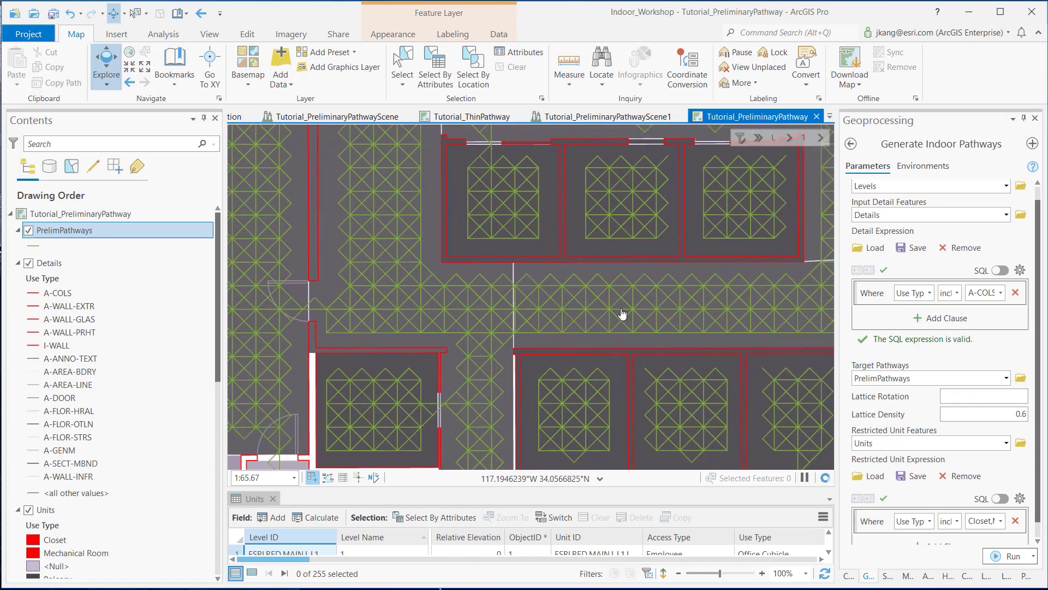
{"action": "scroll", "coordinate": [622, 313], "scroll_direction": "down", "scroll_amount": 2}
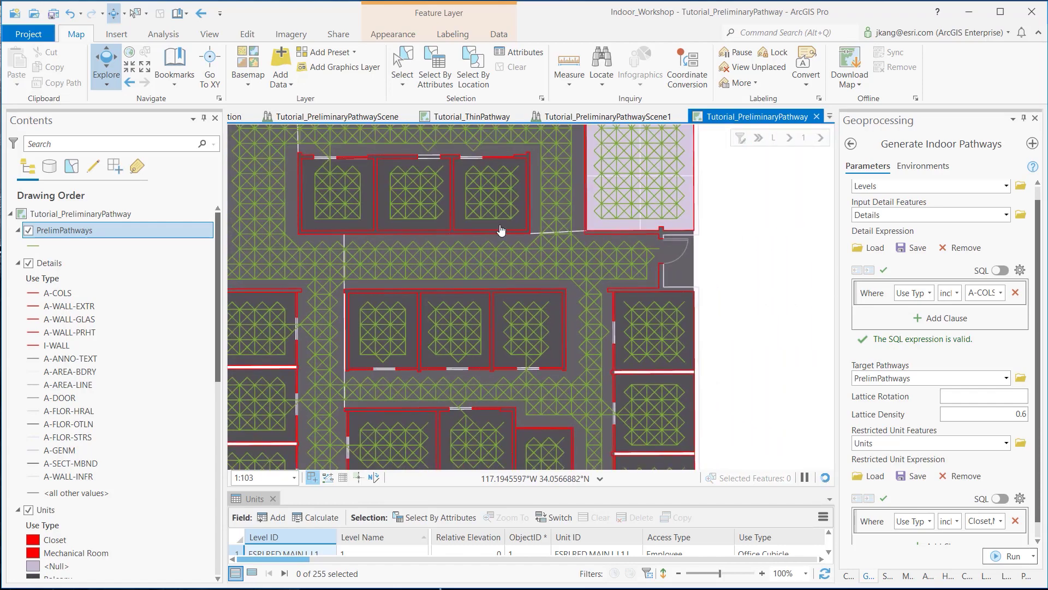
{"action": "scroll", "coordinate": [501, 230], "scroll_direction": "down", "scroll_amount": 2}
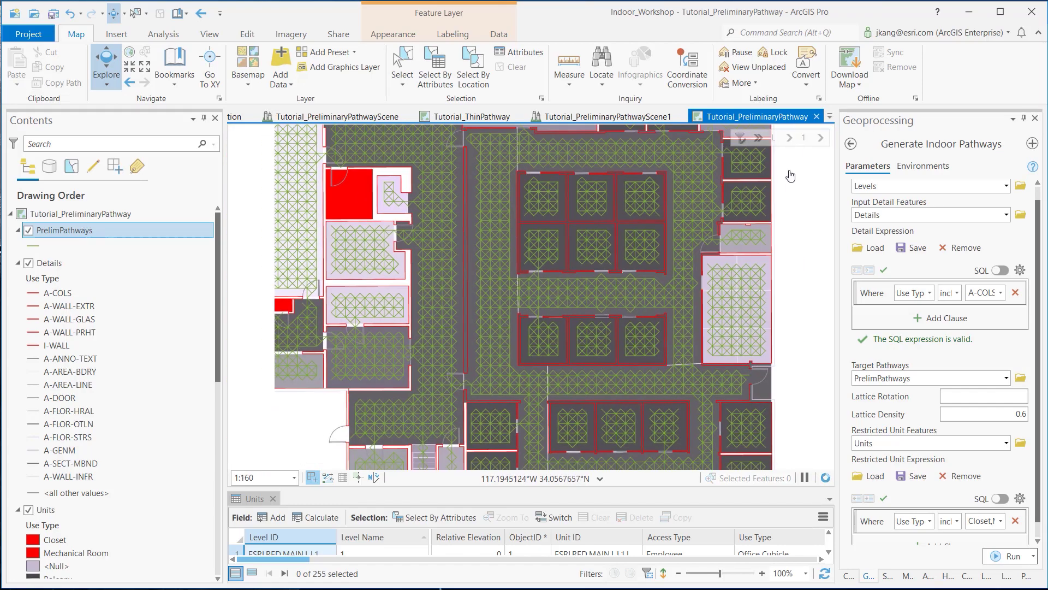
Step: Review level 2 in the floor filter, then return to level 3
{"action": "left_click", "coordinate": [819, 138]}
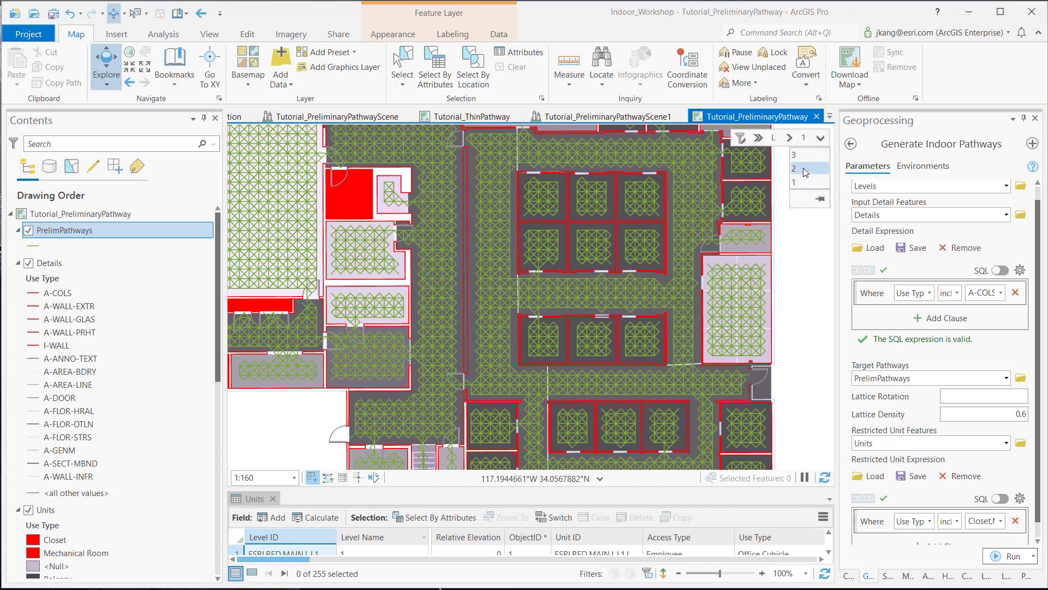
{"action": "left_click", "coordinate": [803, 168]}
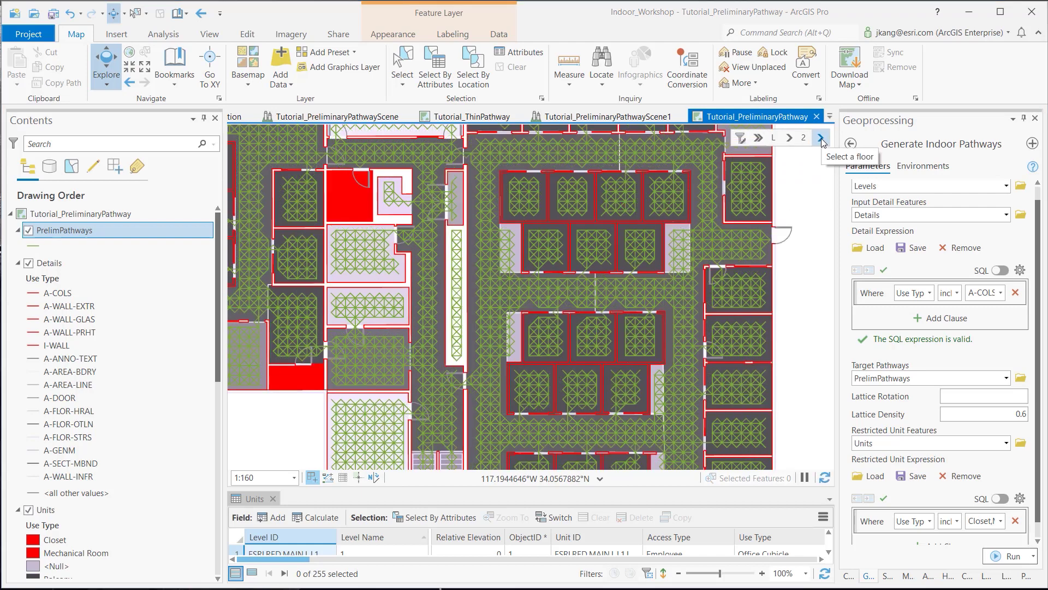
{"action": "left_click", "coordinate": [822, 138]}
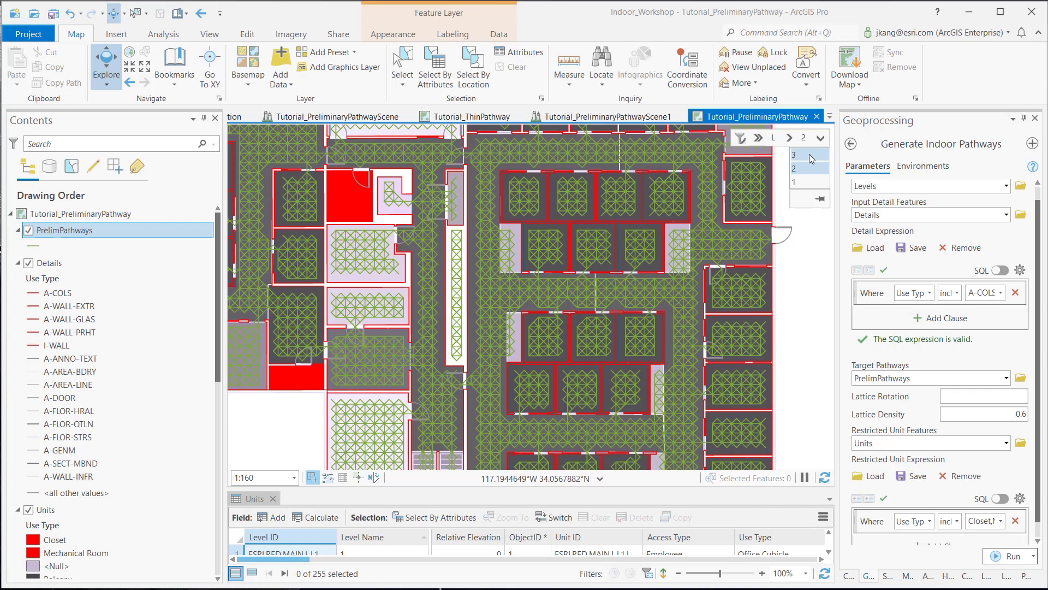
{"action": "left_click", "coordinate": [809, 154]}
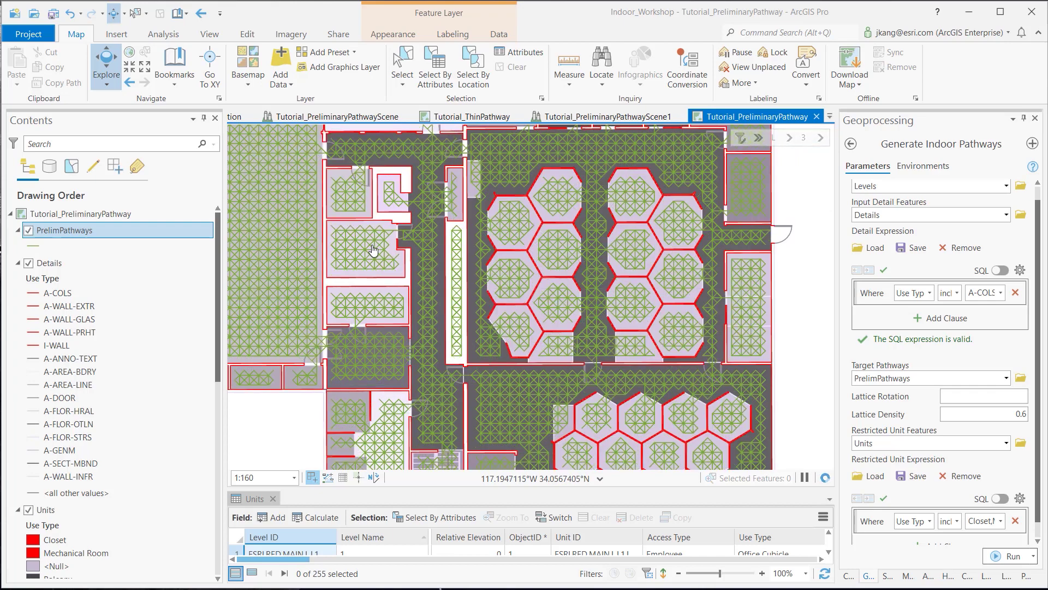